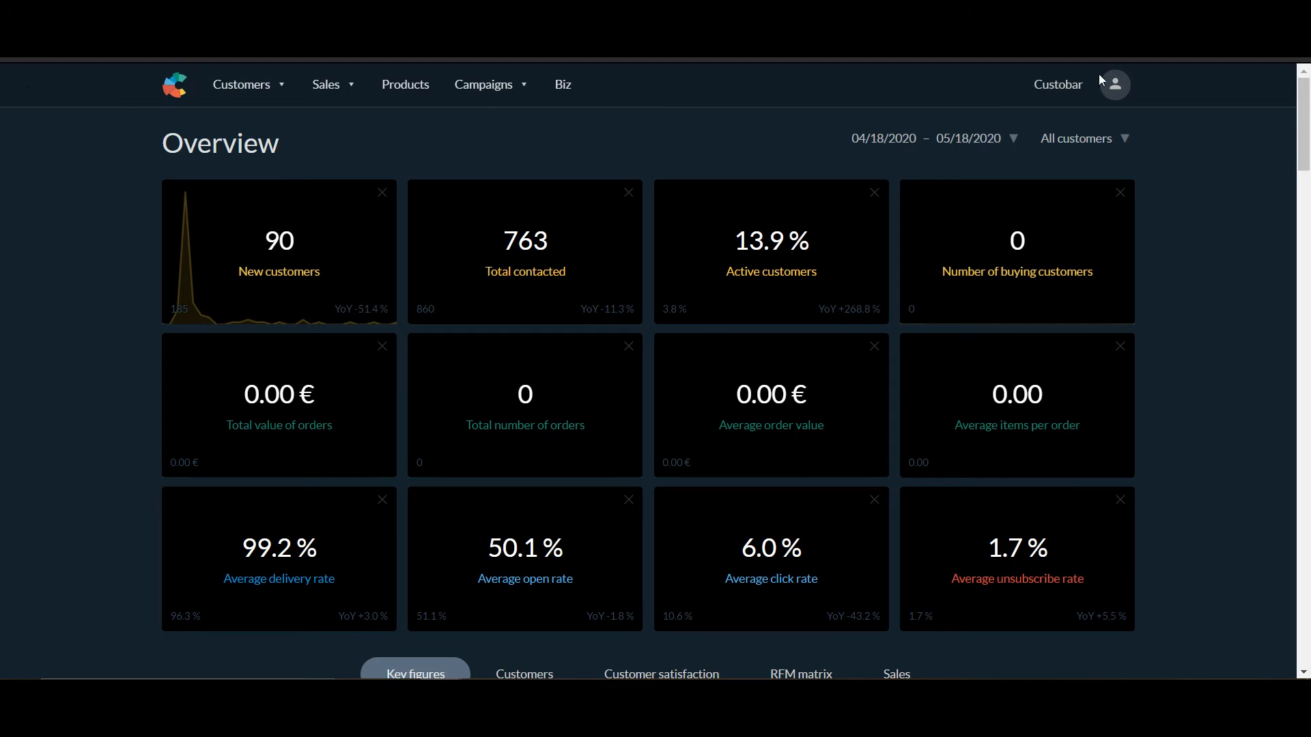
Open the integrations settings and start adding a new Google Ads integration from the available integrations
click(1119, 83)
click(1096, 126)
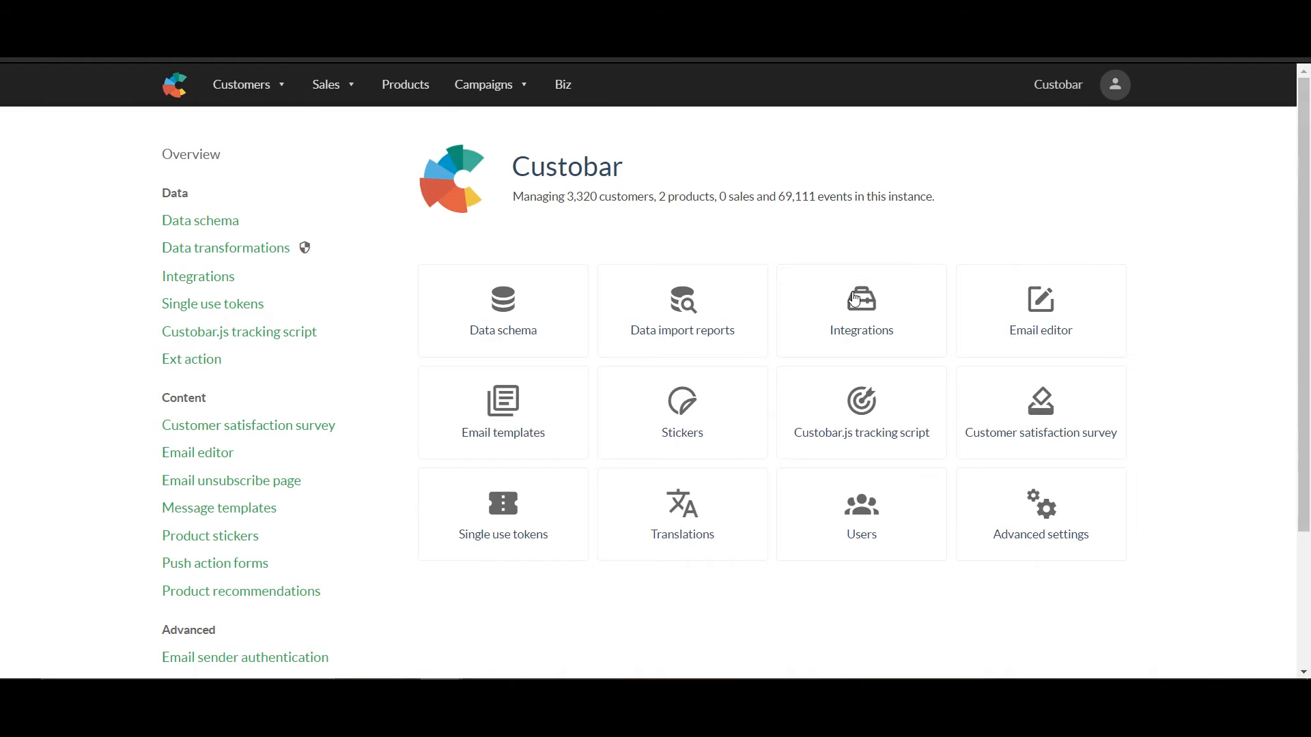
click(869, 316)
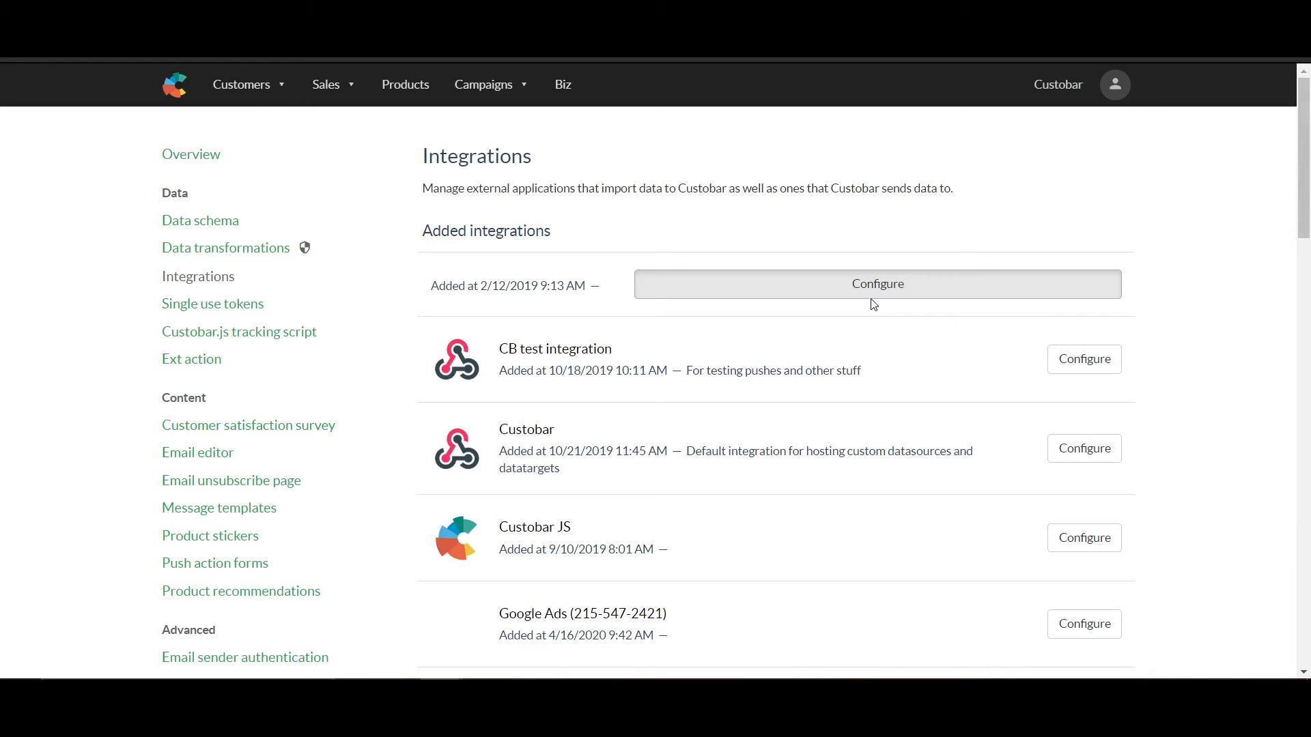
scroll(874, 304, down, 12)
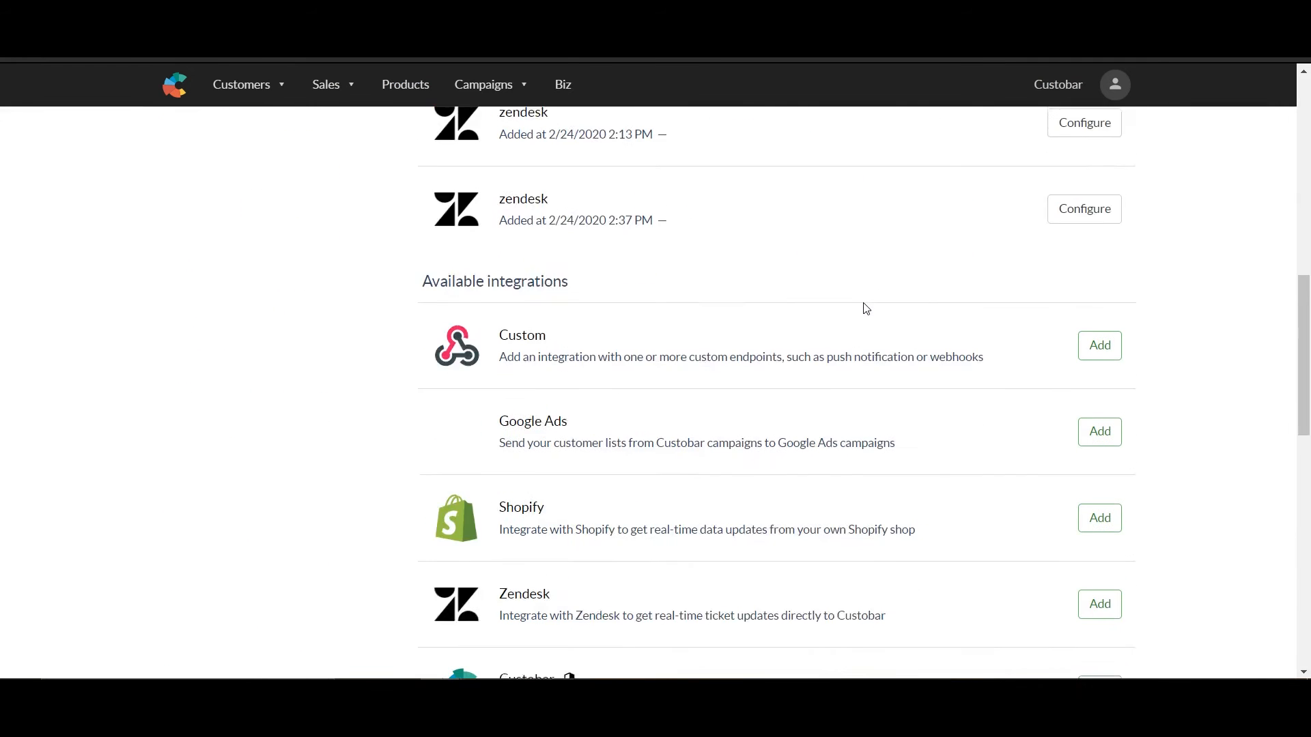
scroll(866, 309, down, 1)
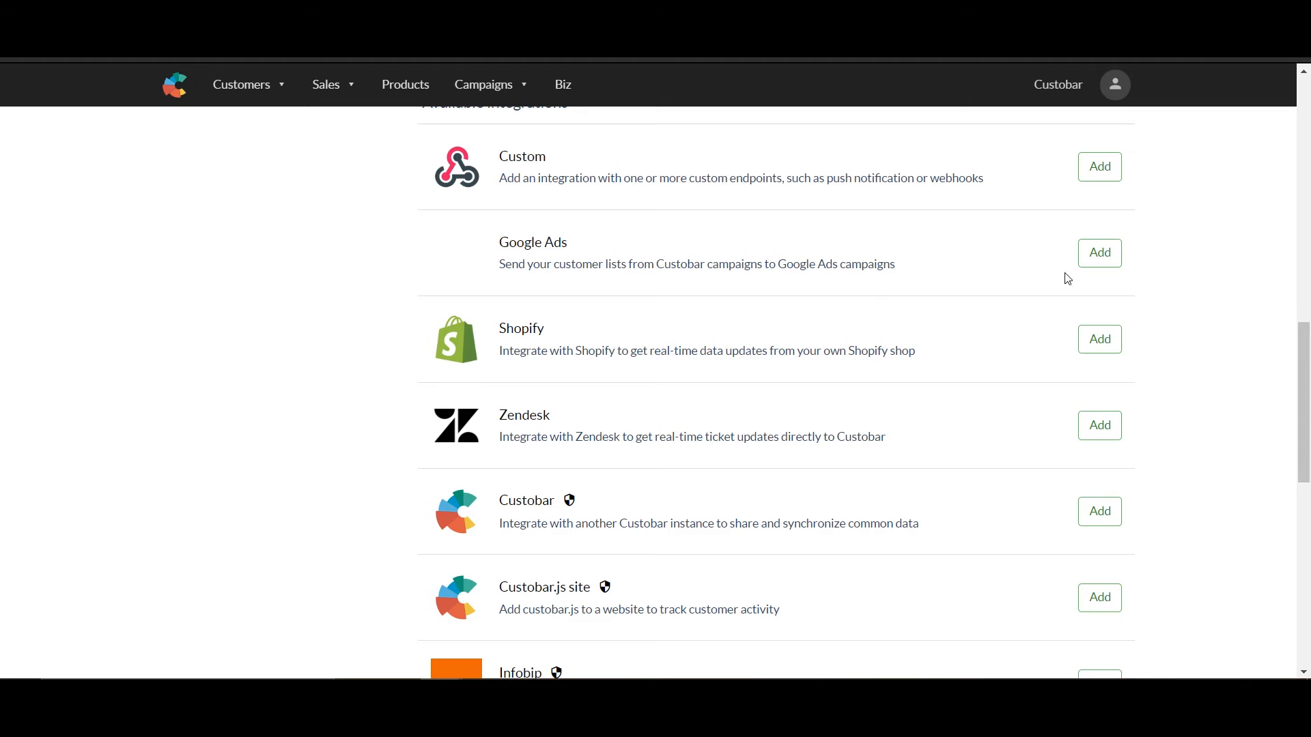
click(1099, 254)
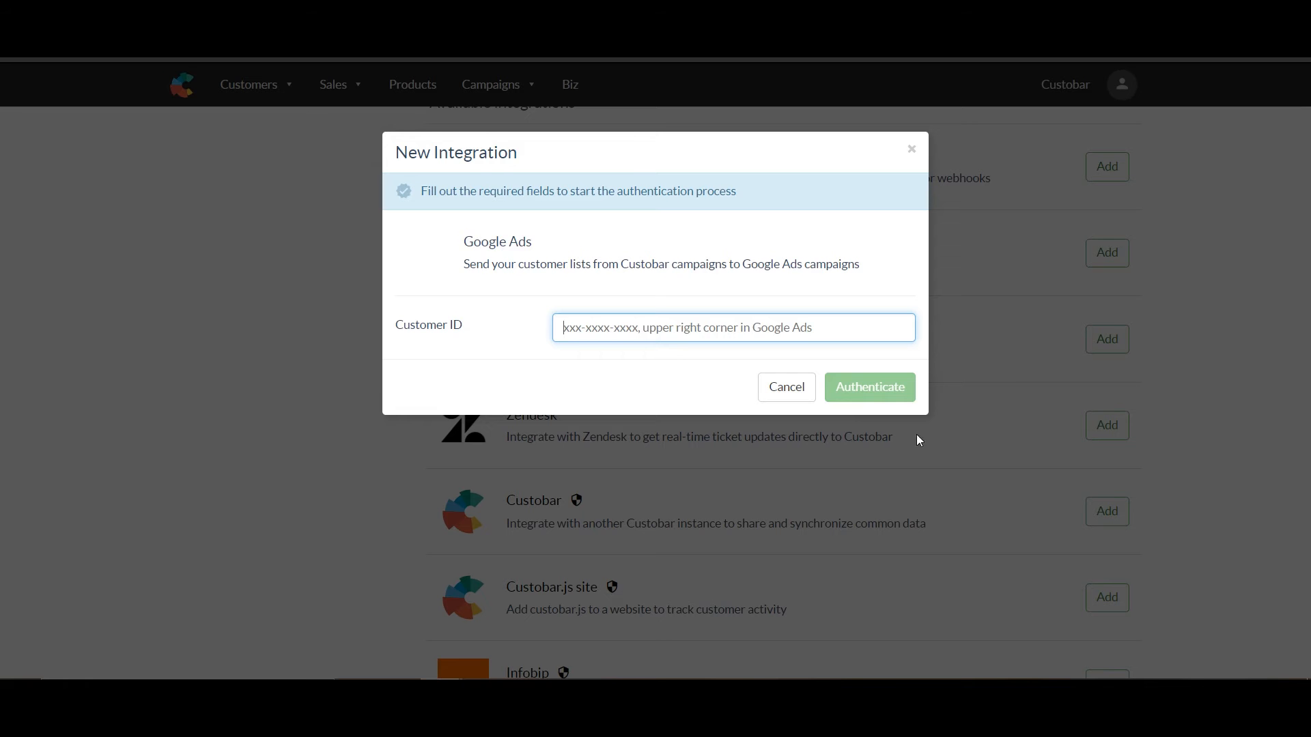
Enter the Google Ads customer ID and authenticate the integration with the Google account, allowing custobar.com the requested access
text(XXX-XXX-XXXX)
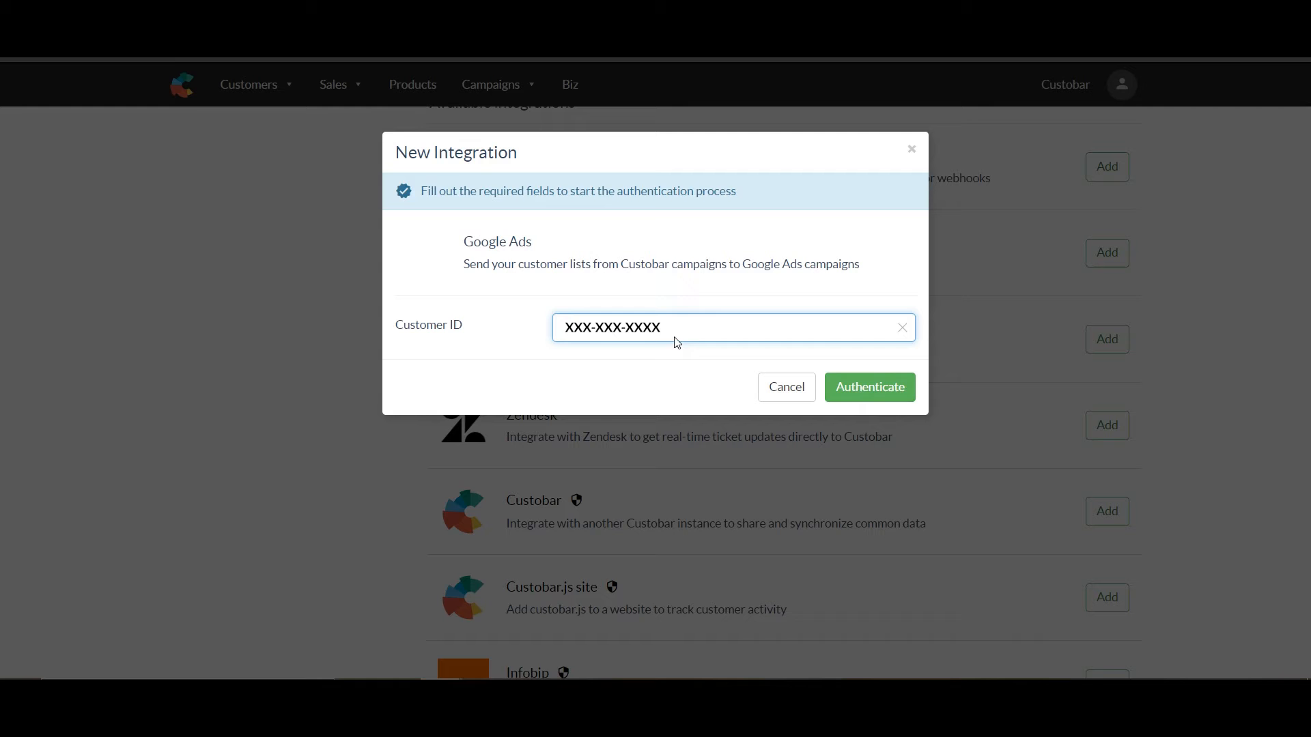
click(870, 391)
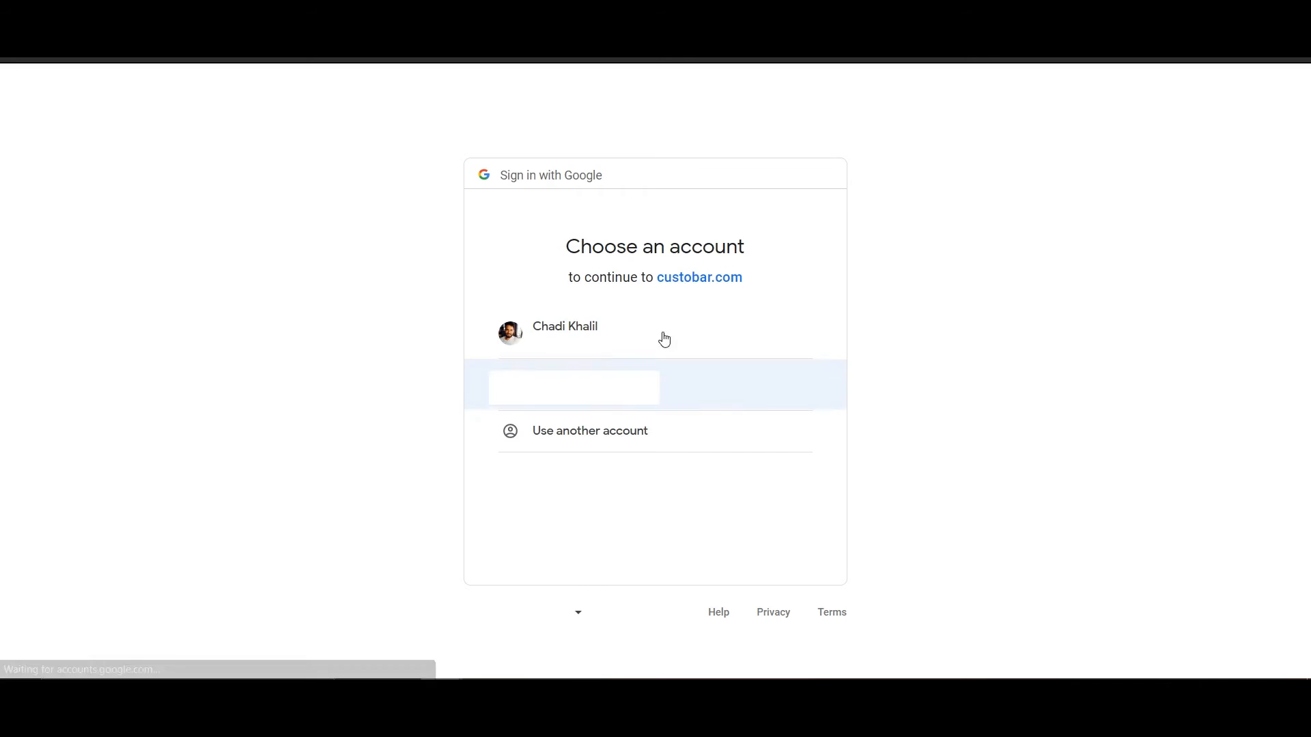
click(600, 340)
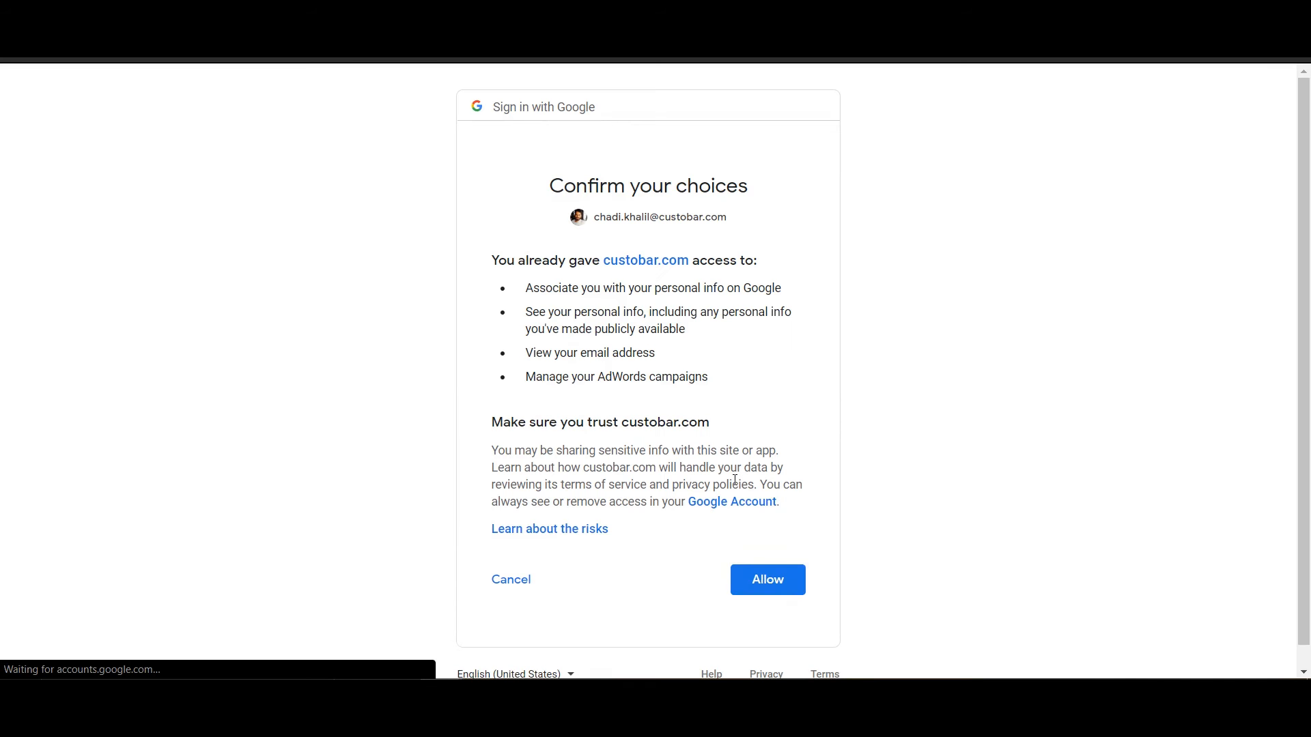
click(766, 580)
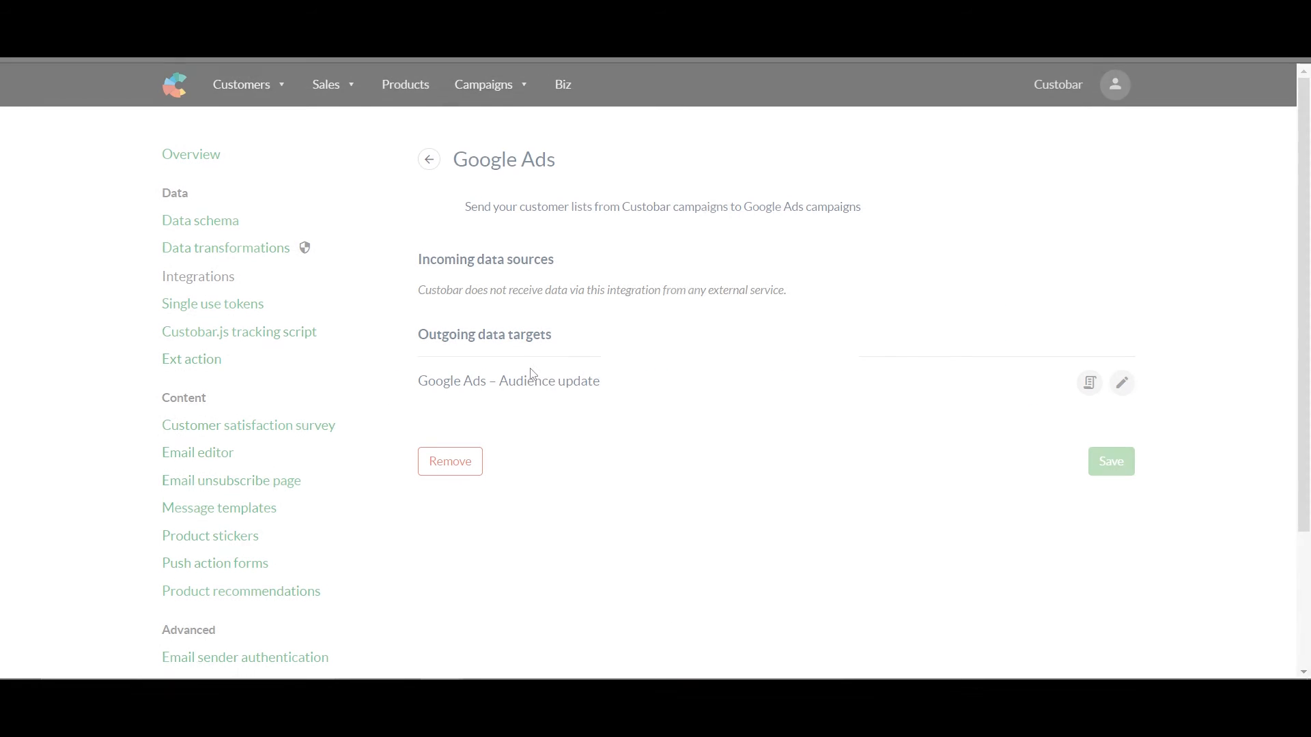
Open the Customers page
click(247, 84)
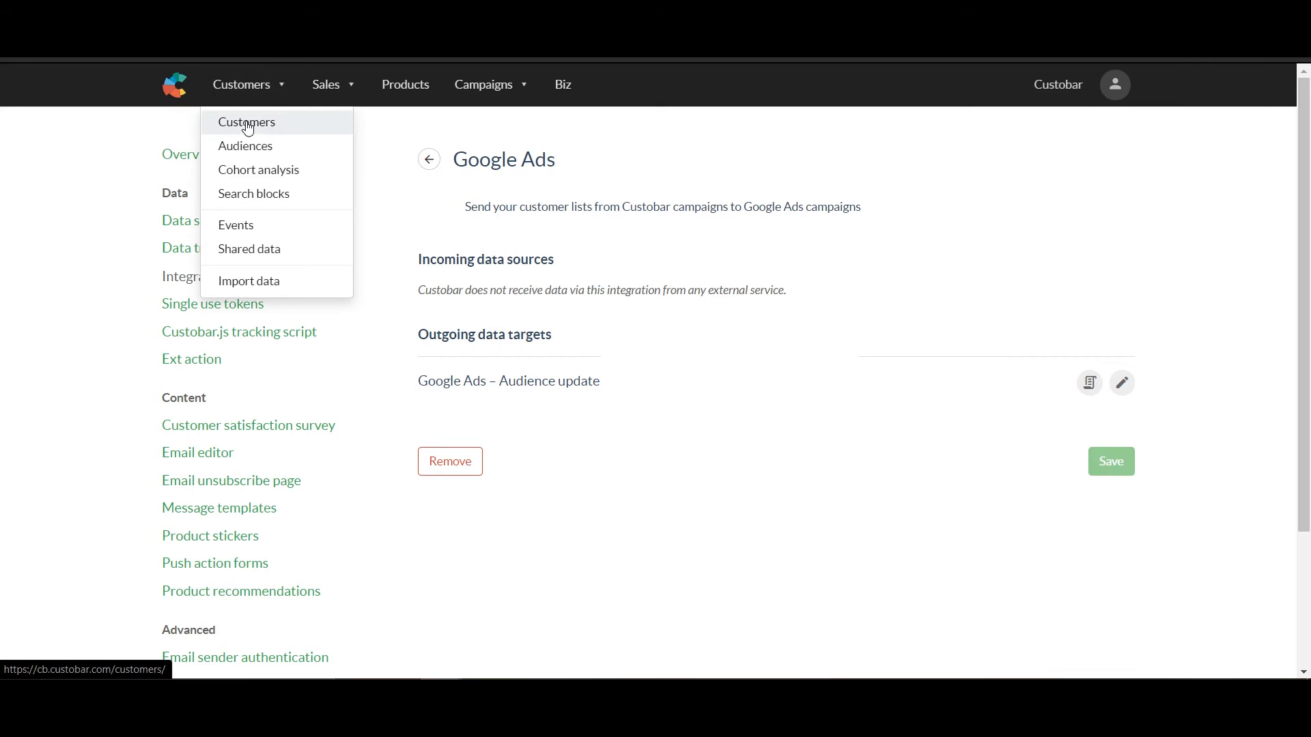
click(247, 126)
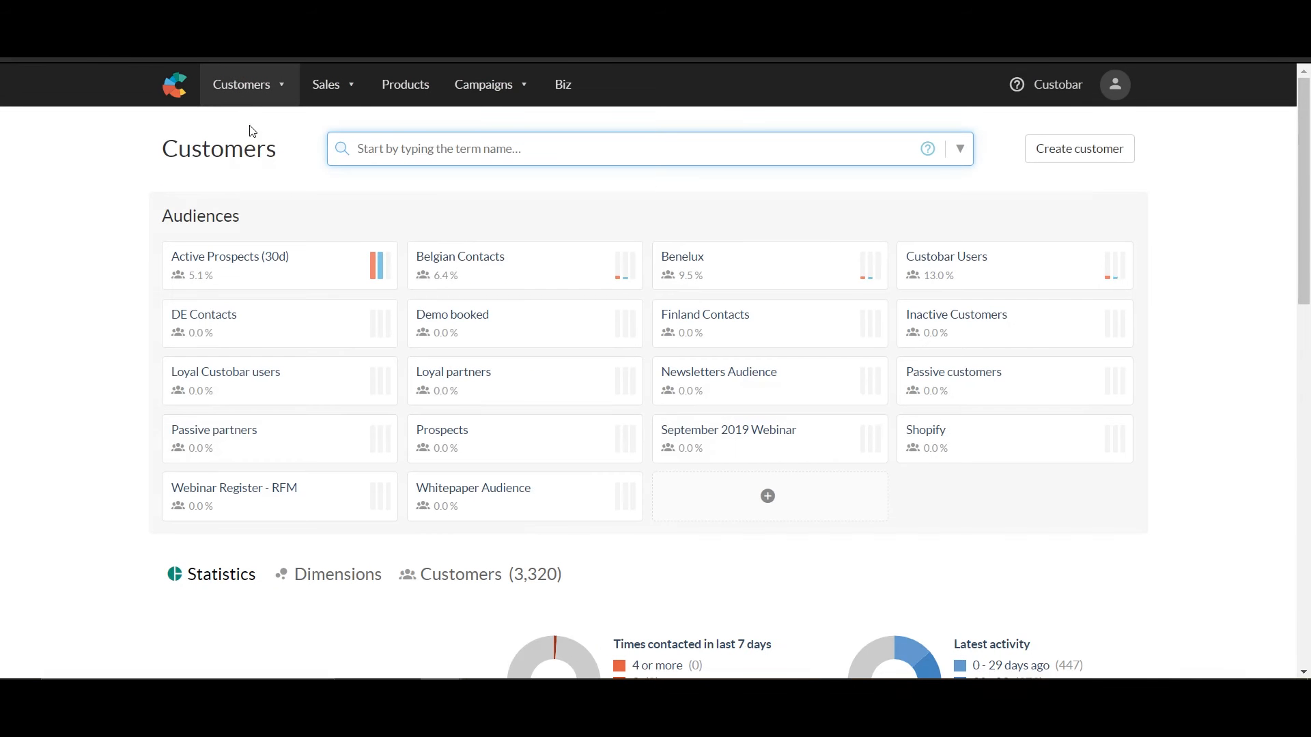
Search for customers whose city is Helsinki, and discard that condition and the unnamed audience
click(486, 153)
text(cit)
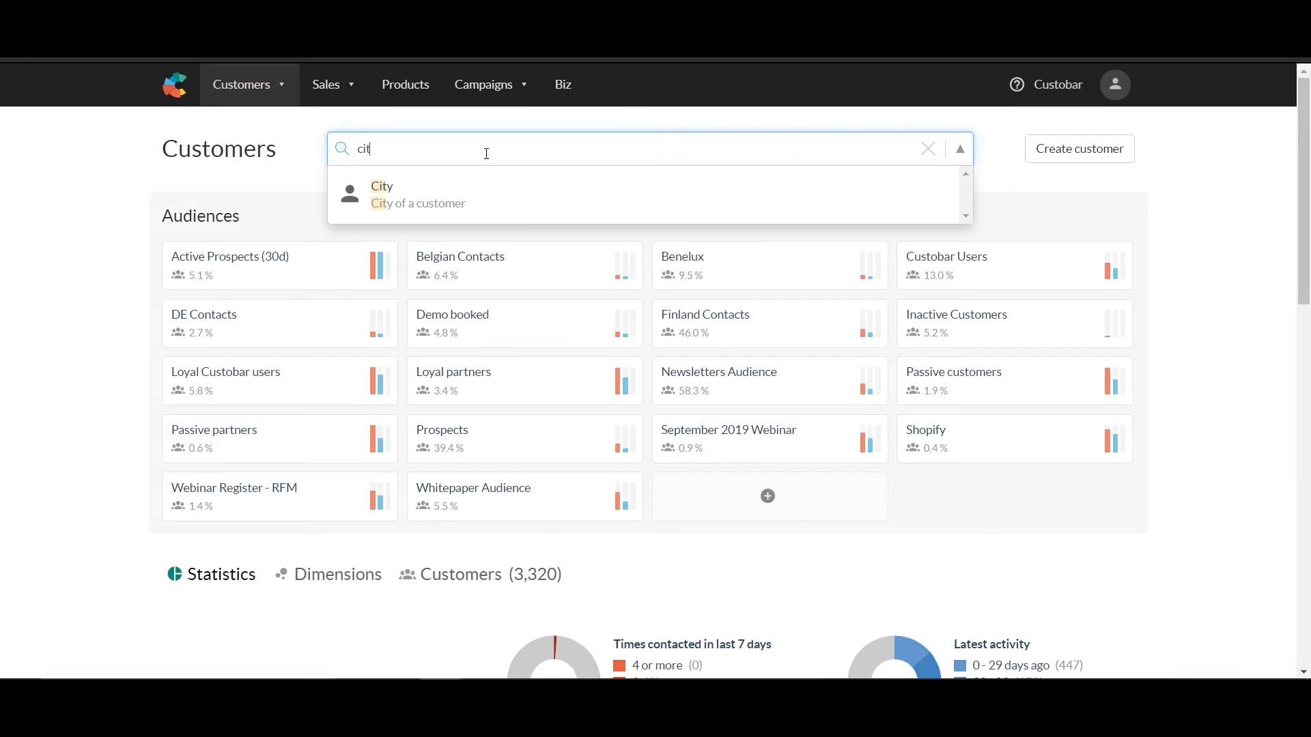
click(432, 209)
text(Hel)
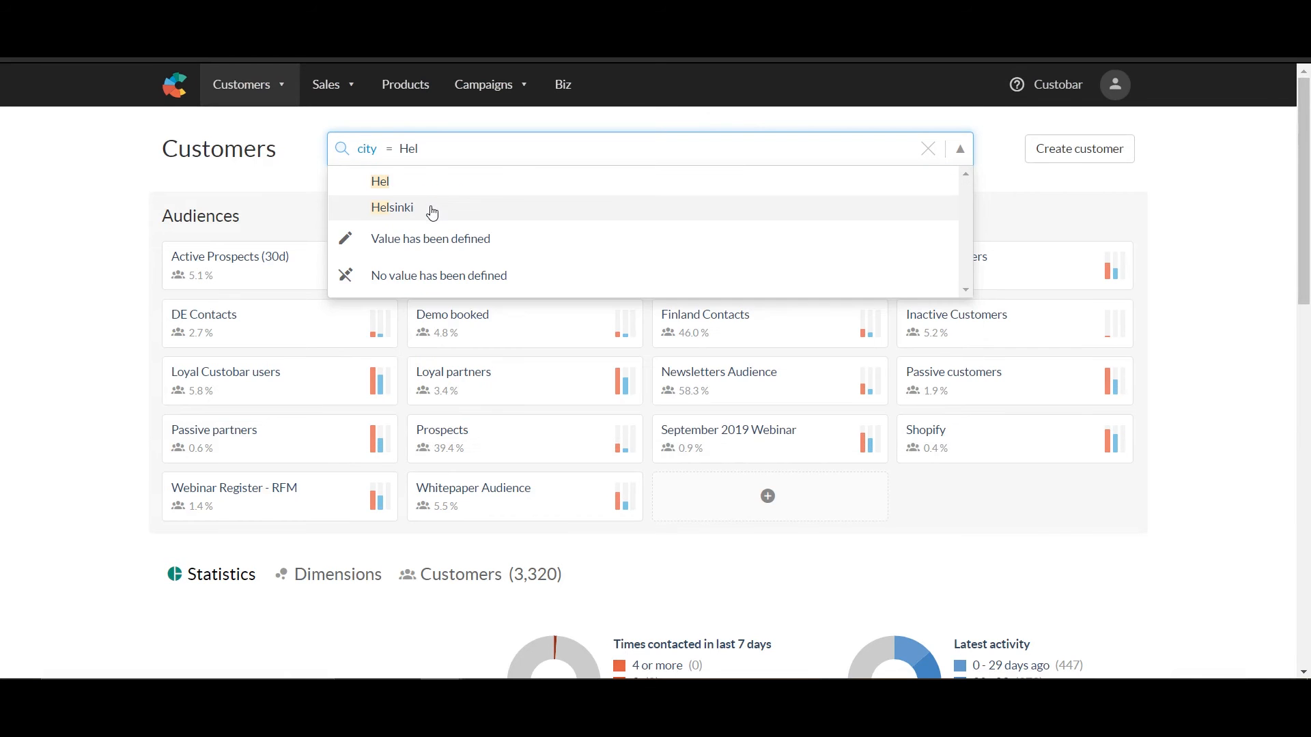
click(433, 209)
click(1120, 308)
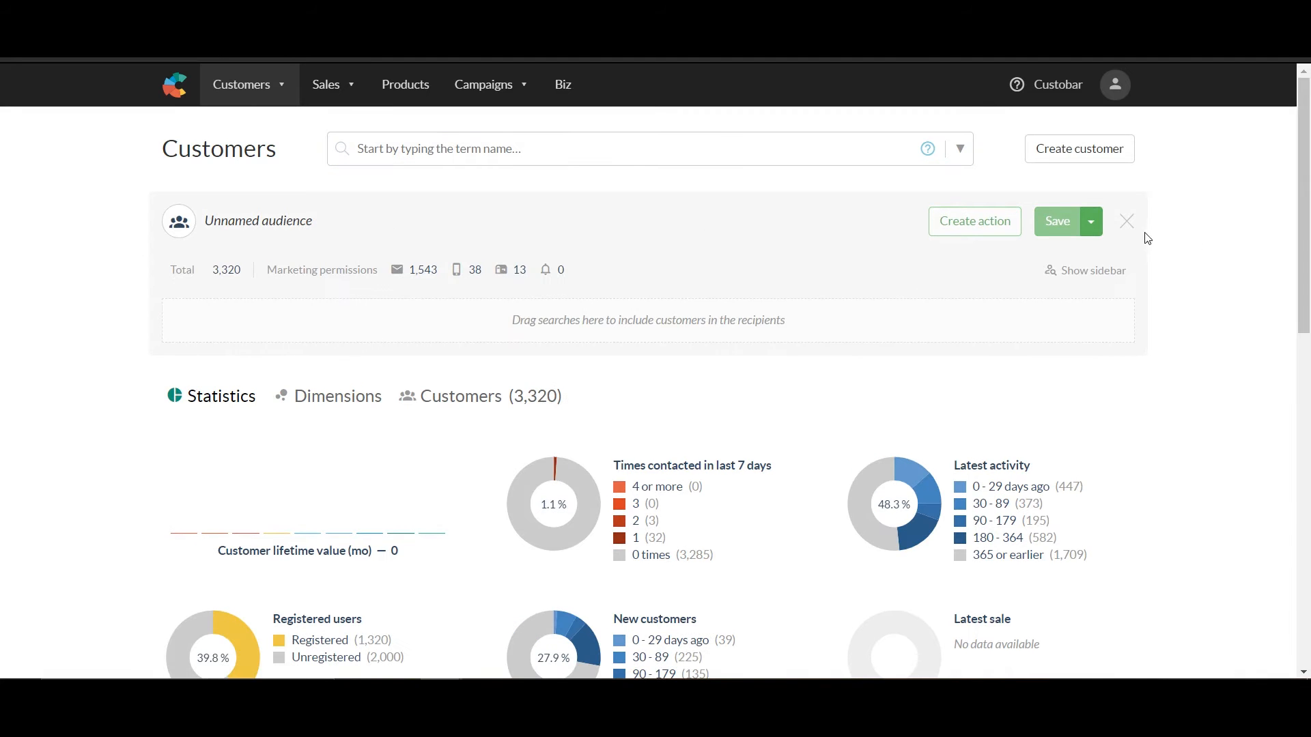
click(1126, 222)
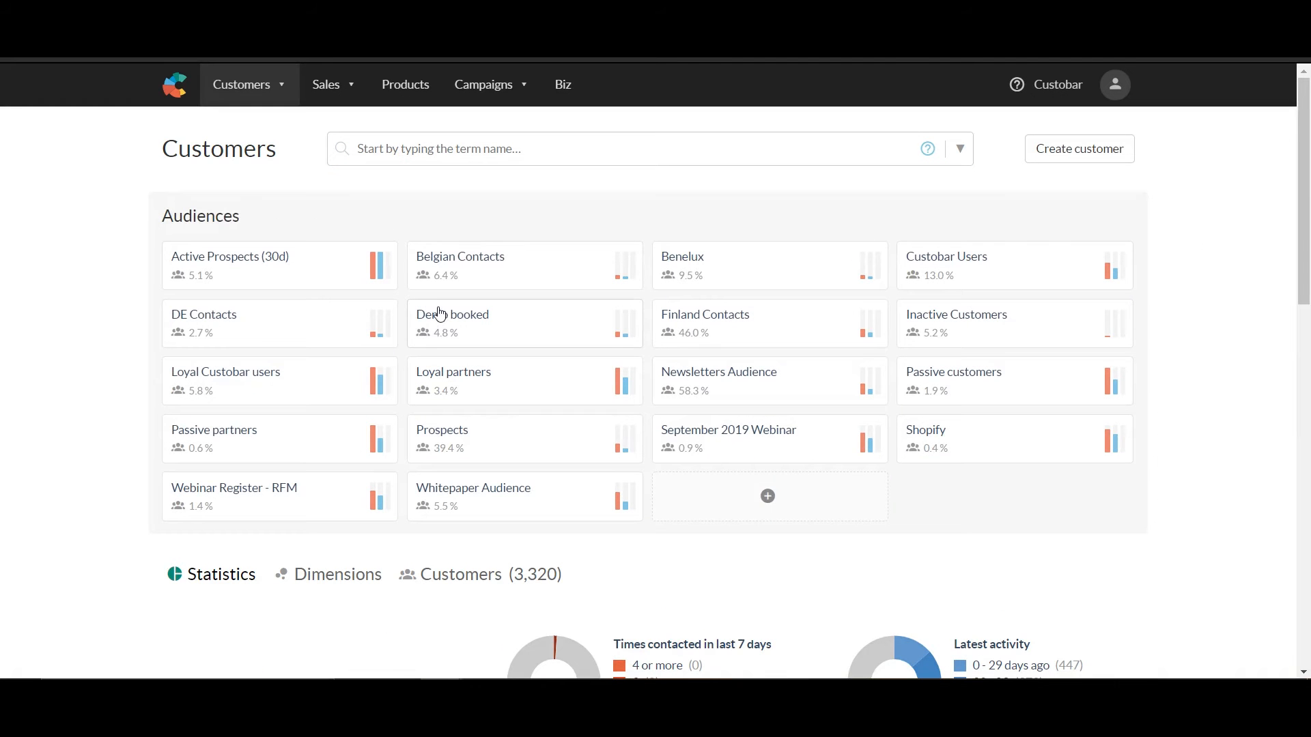
Create a push notification automation named "Belgian contacts" from the Belgian Contacts audience, in the 2020 folder
click(467, 276)
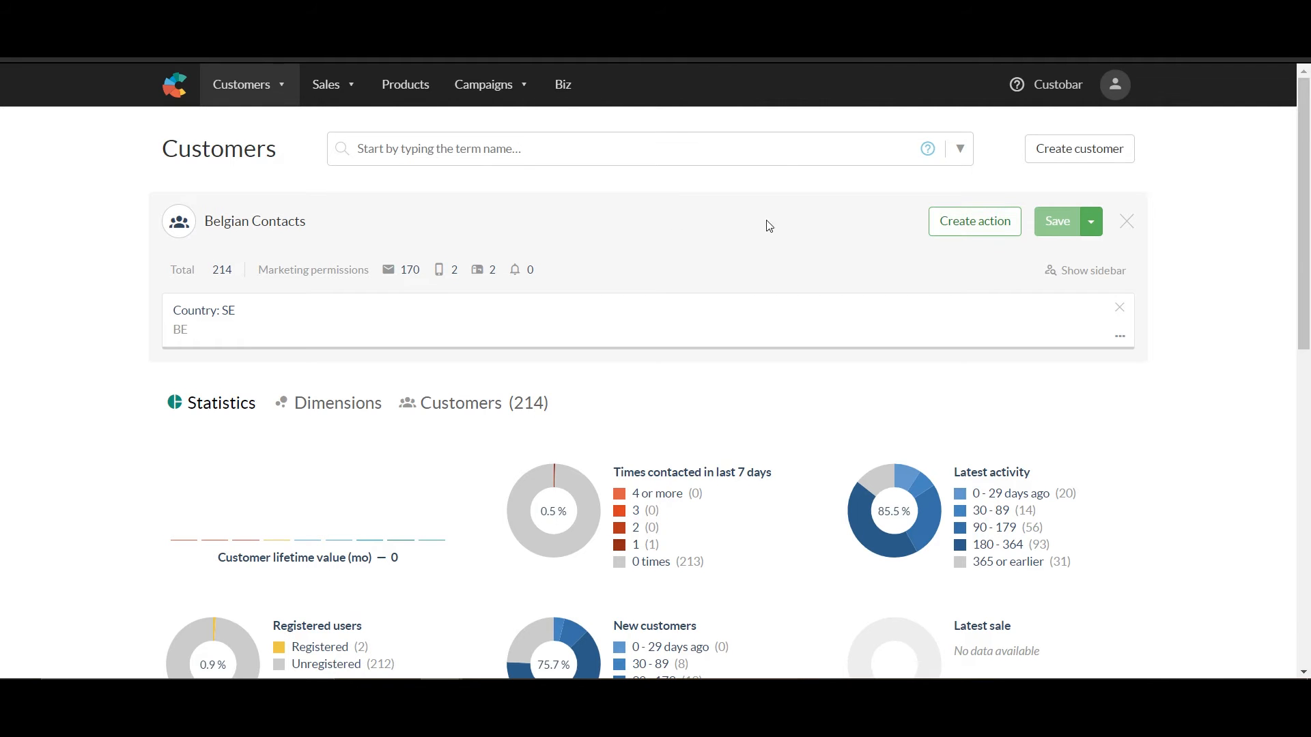
click(949, 220)
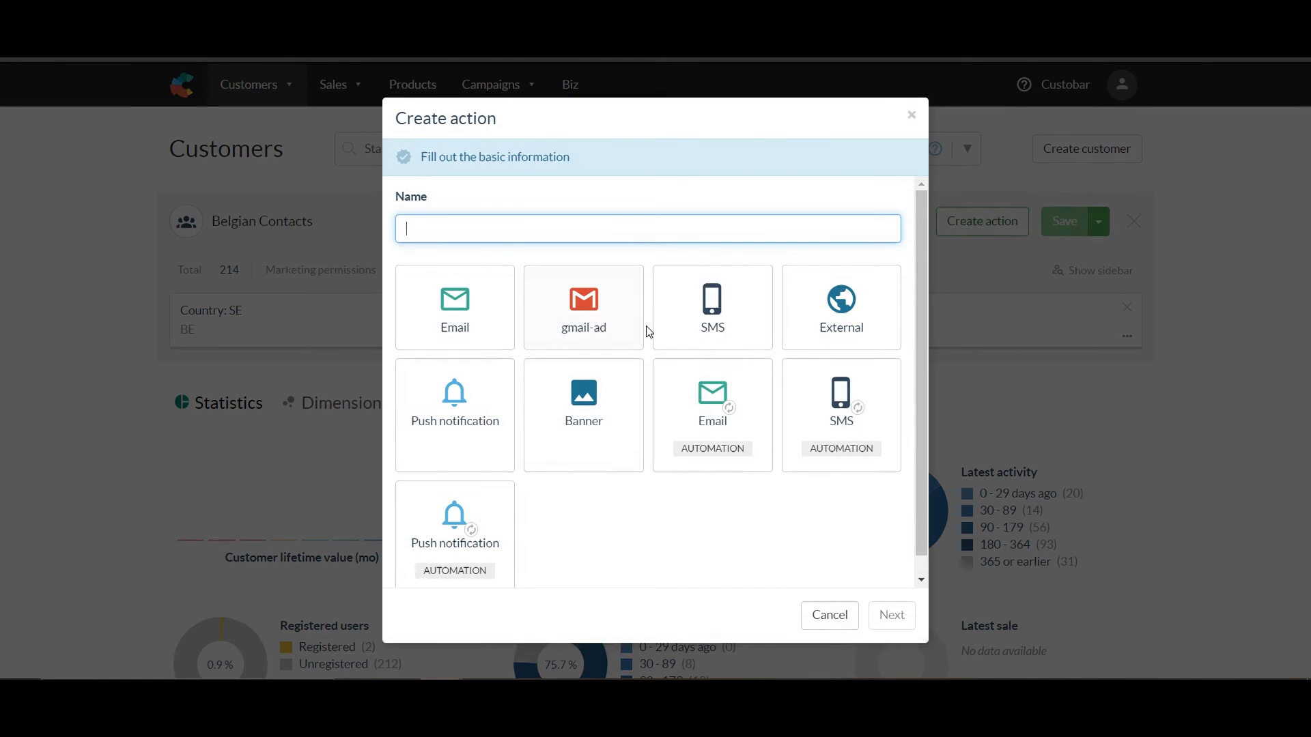
text(Belgian contacts)
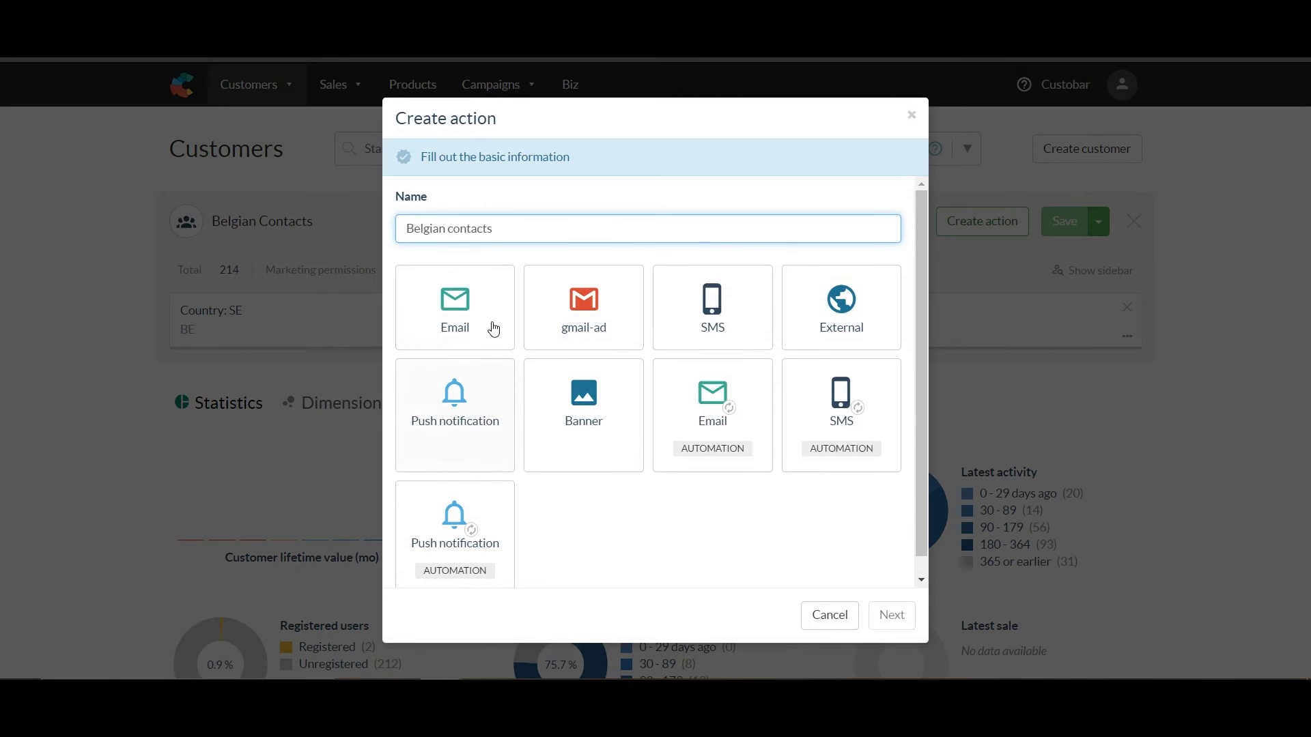
scroll(502, 409, down, 1)
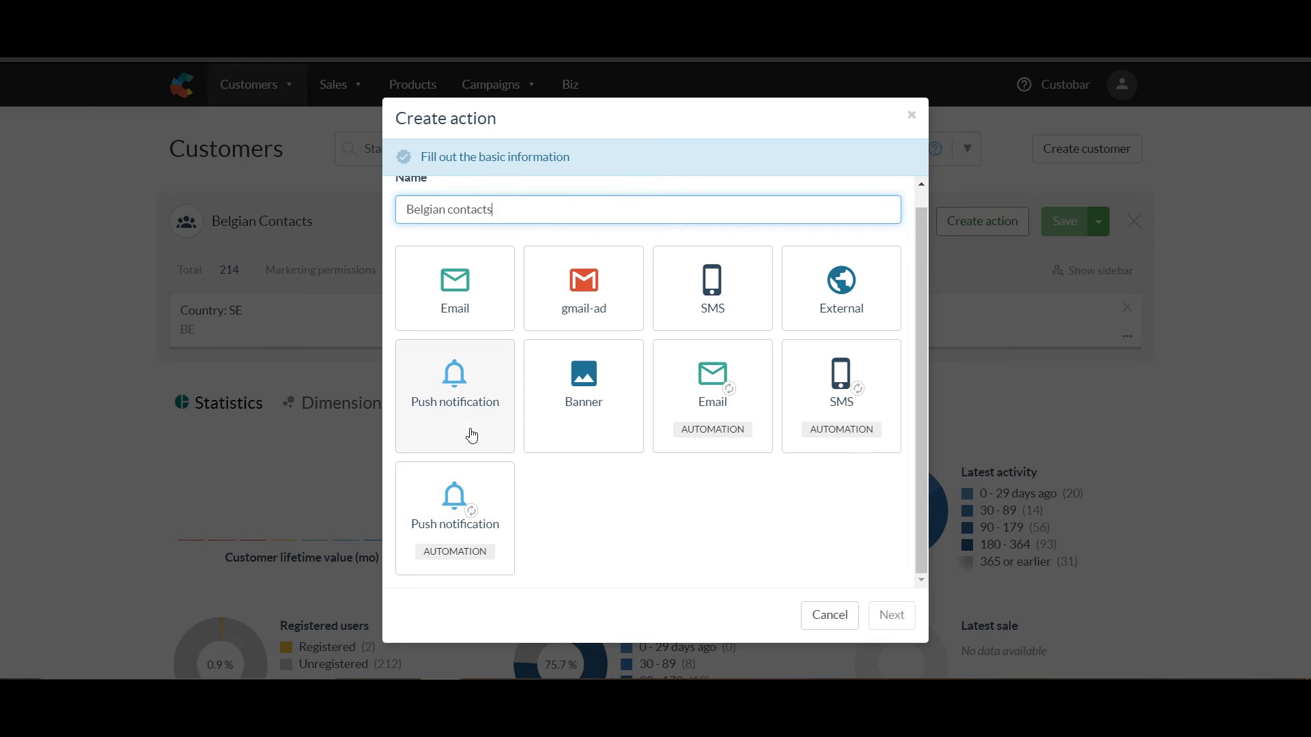
click(472, 504)
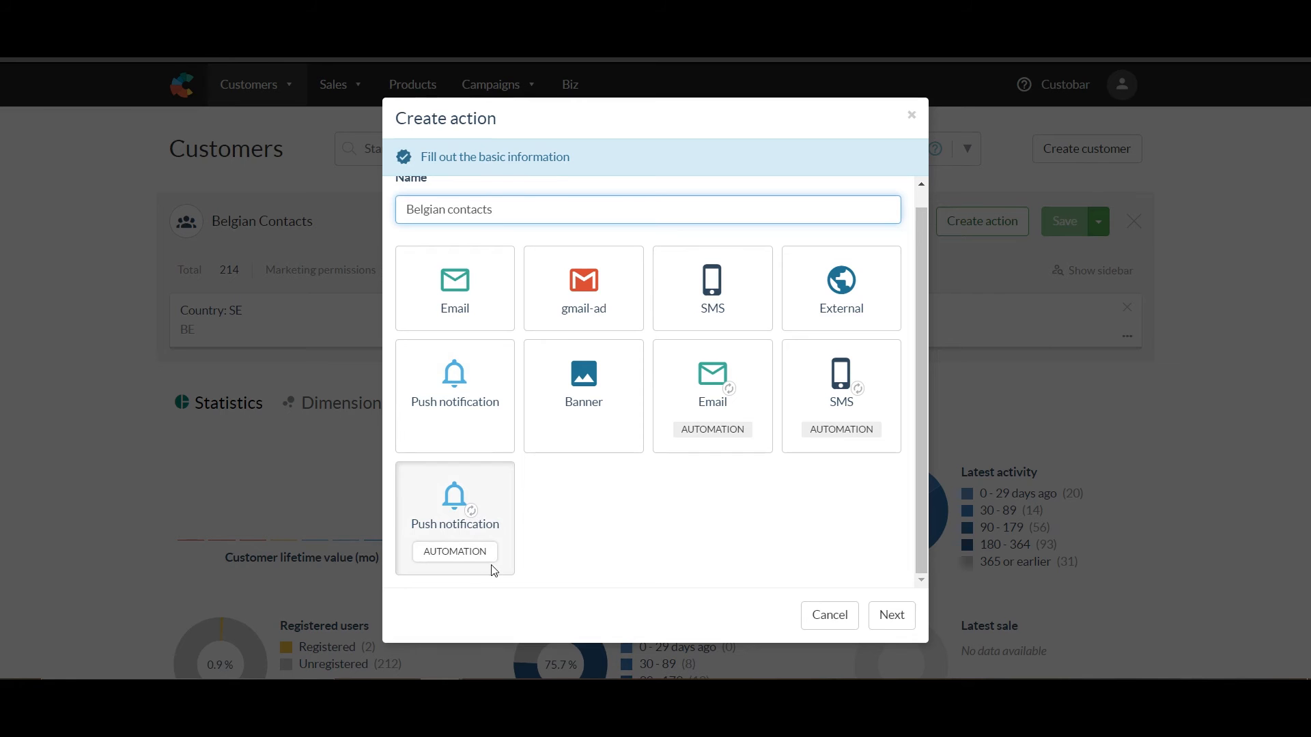
click(889, 617)
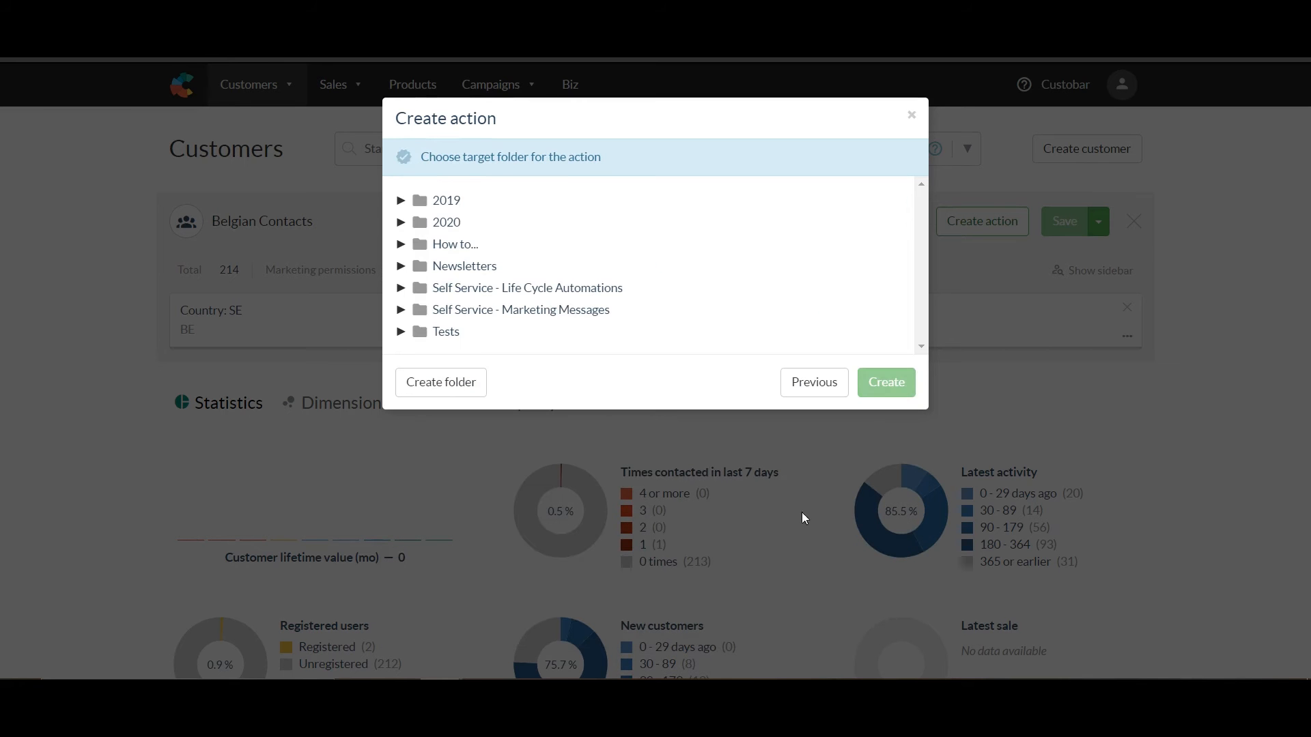
click(473, 224)
click(911, 383)
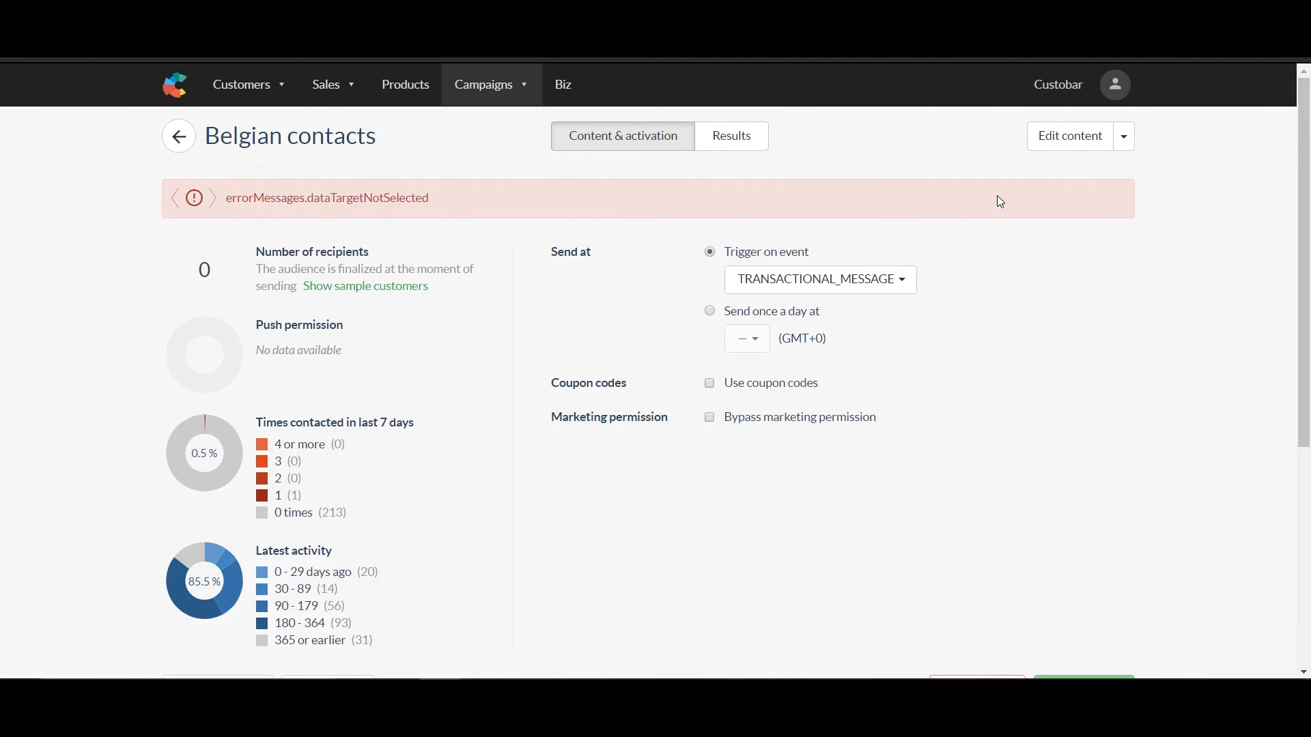
Set the action's content to a Google Ads customer list with the second Google Ads – Audience update as target service, and save it
click(1050, 137)
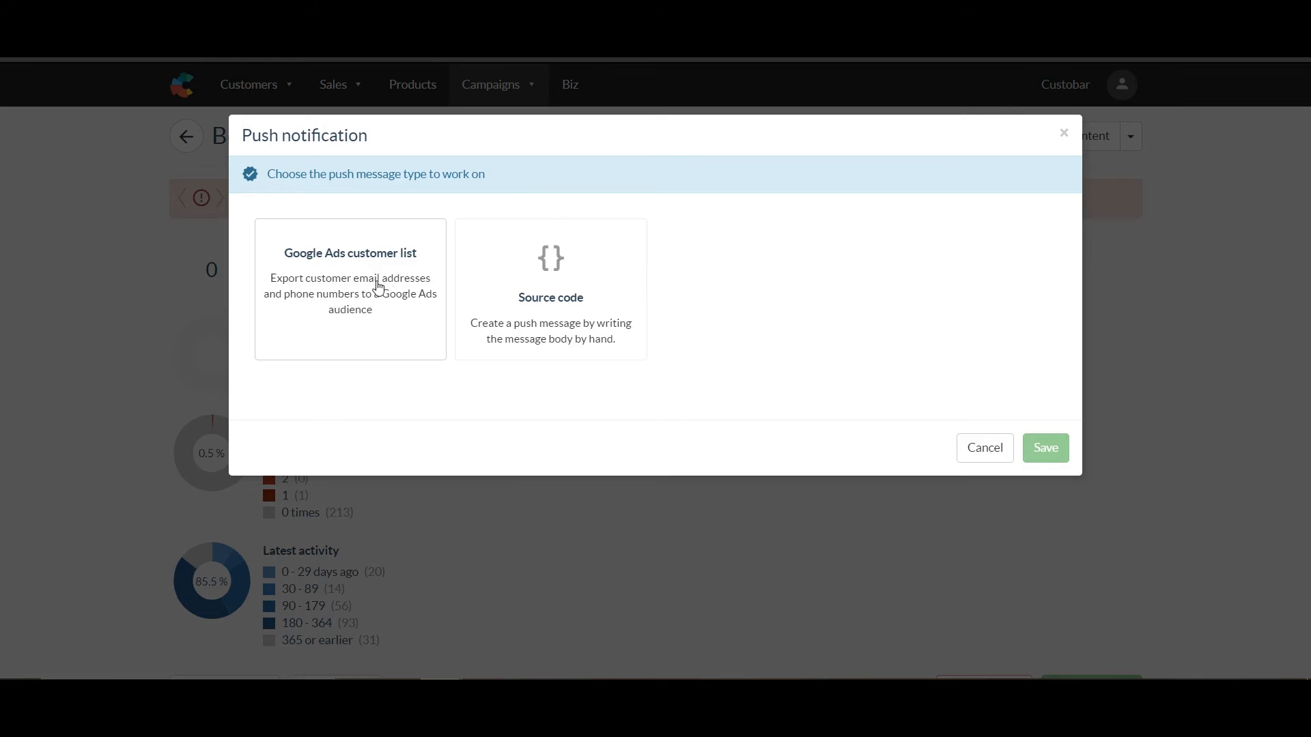
click(349, 313)
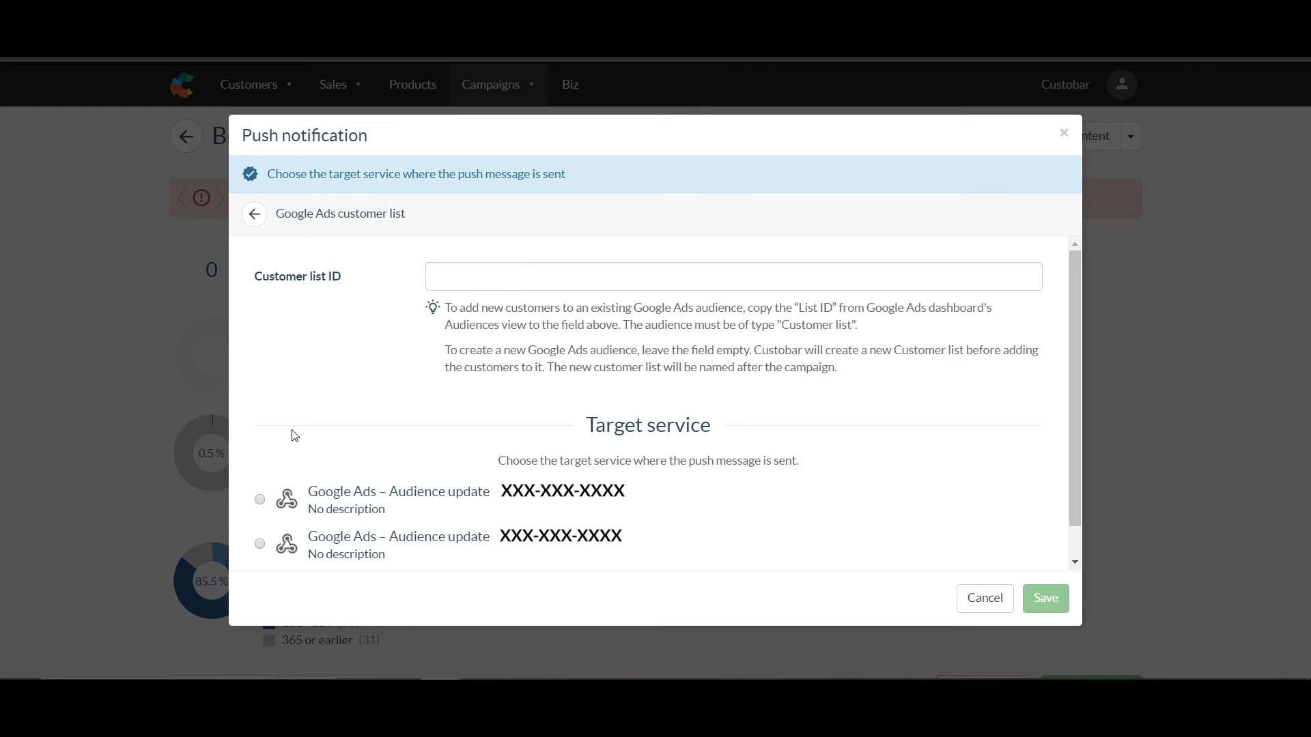
click(261, 544)
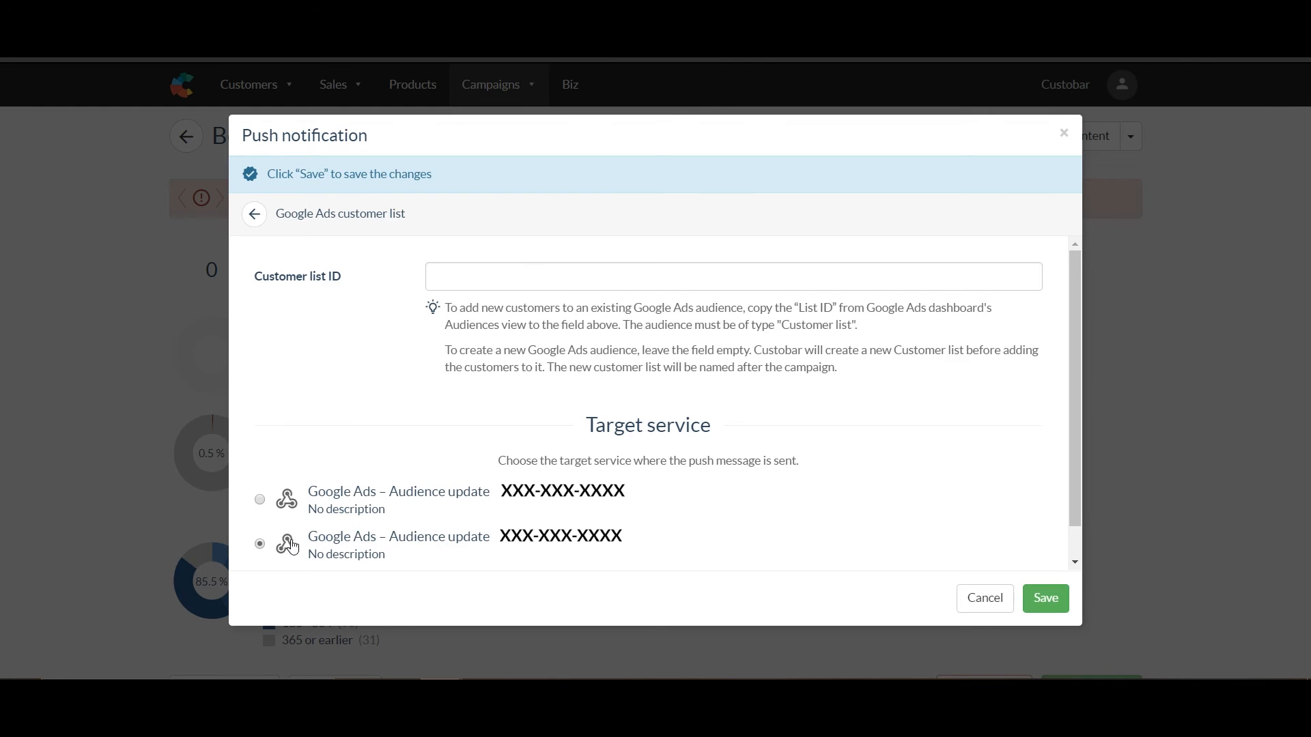
click(1044, 597)
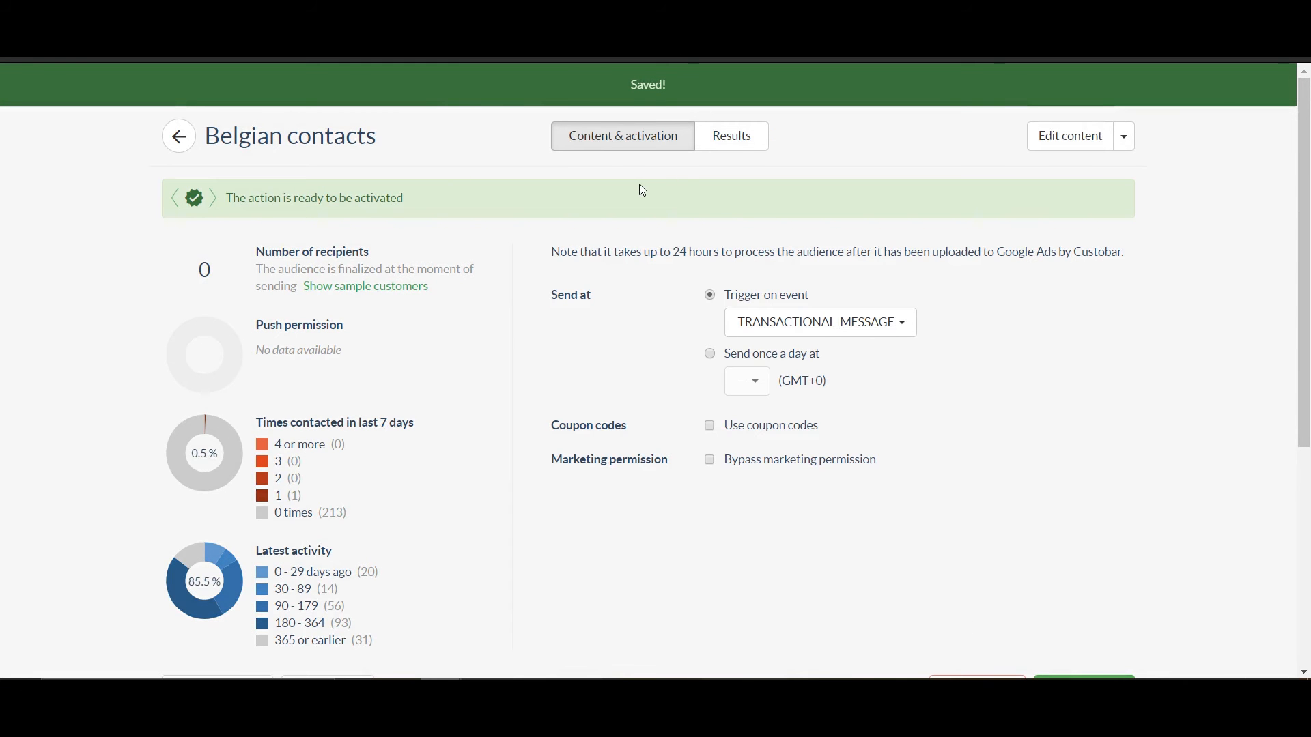
Bypass marketing permission for the action and schedule it to send once a day at 08:00
click(710, 460)
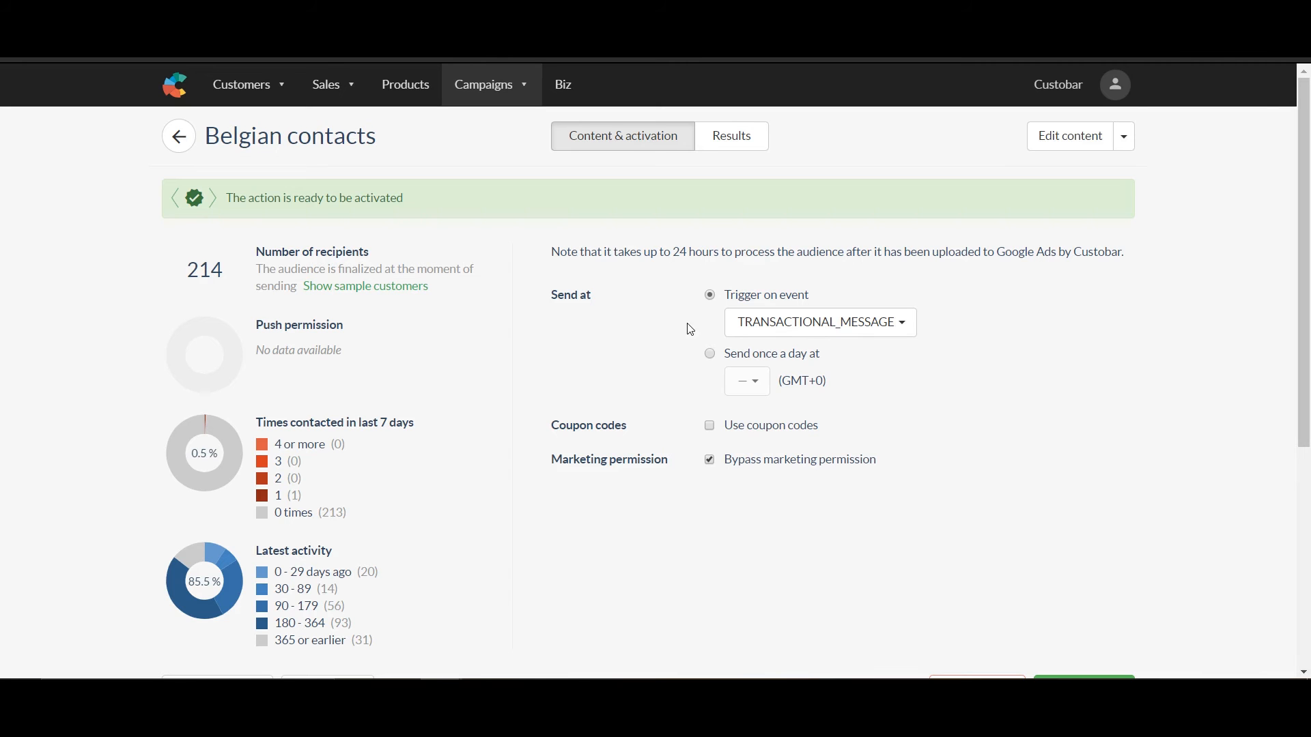
click(710, 354)
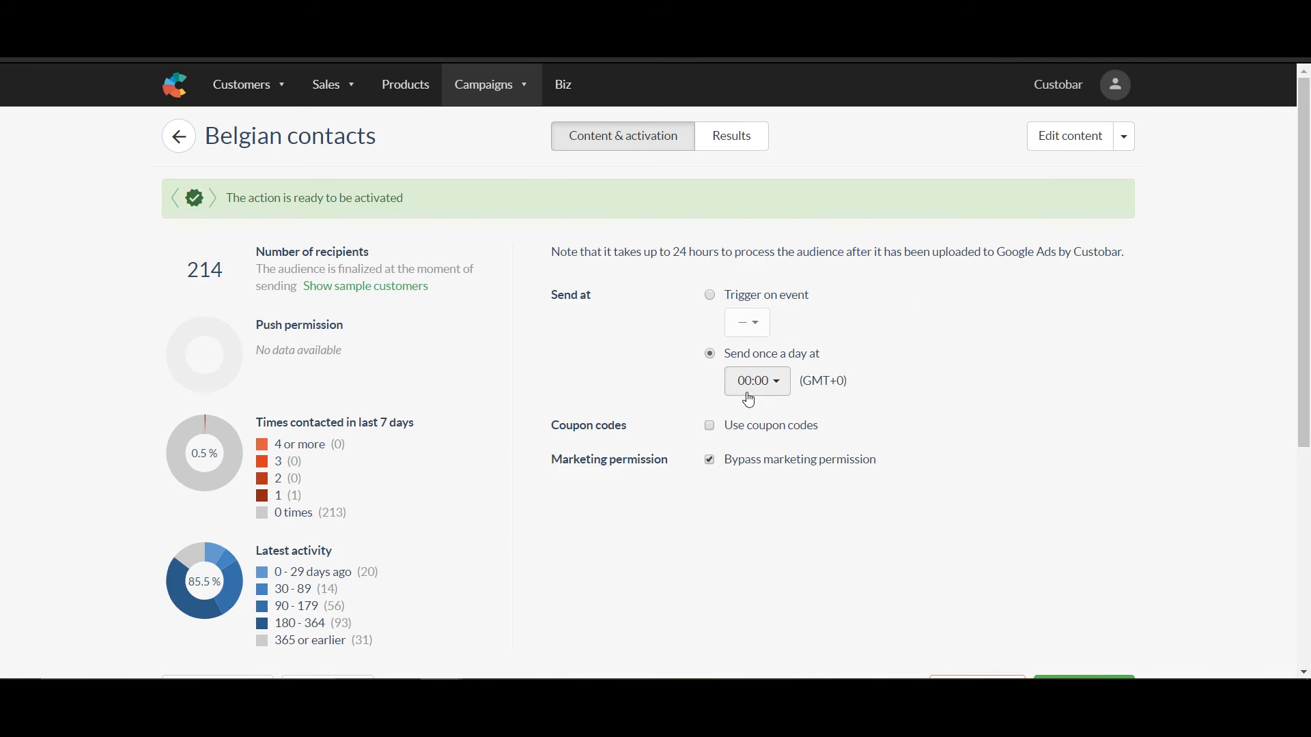
click(734, 387)
click(784, 591)
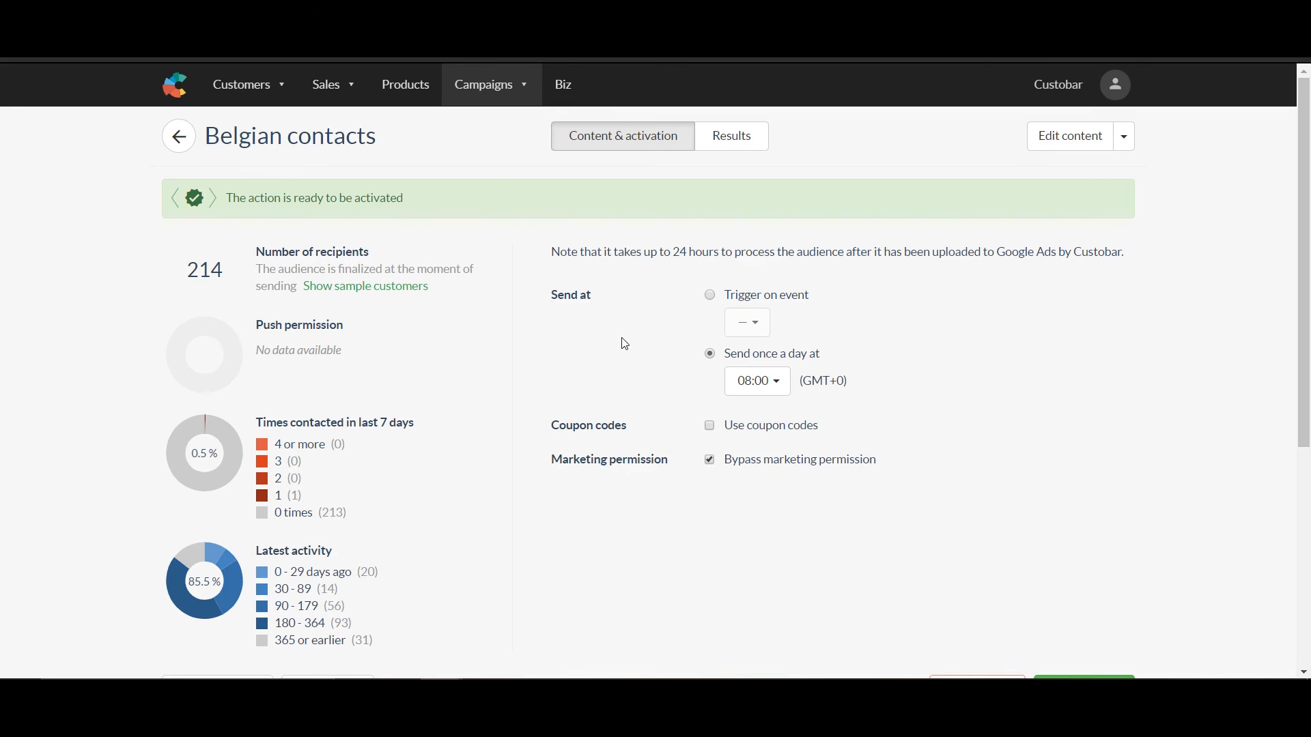
Edit the action's audience by adding a campaign_key condition with the value Belgian contacts
scroll(625, 343, down, 3)
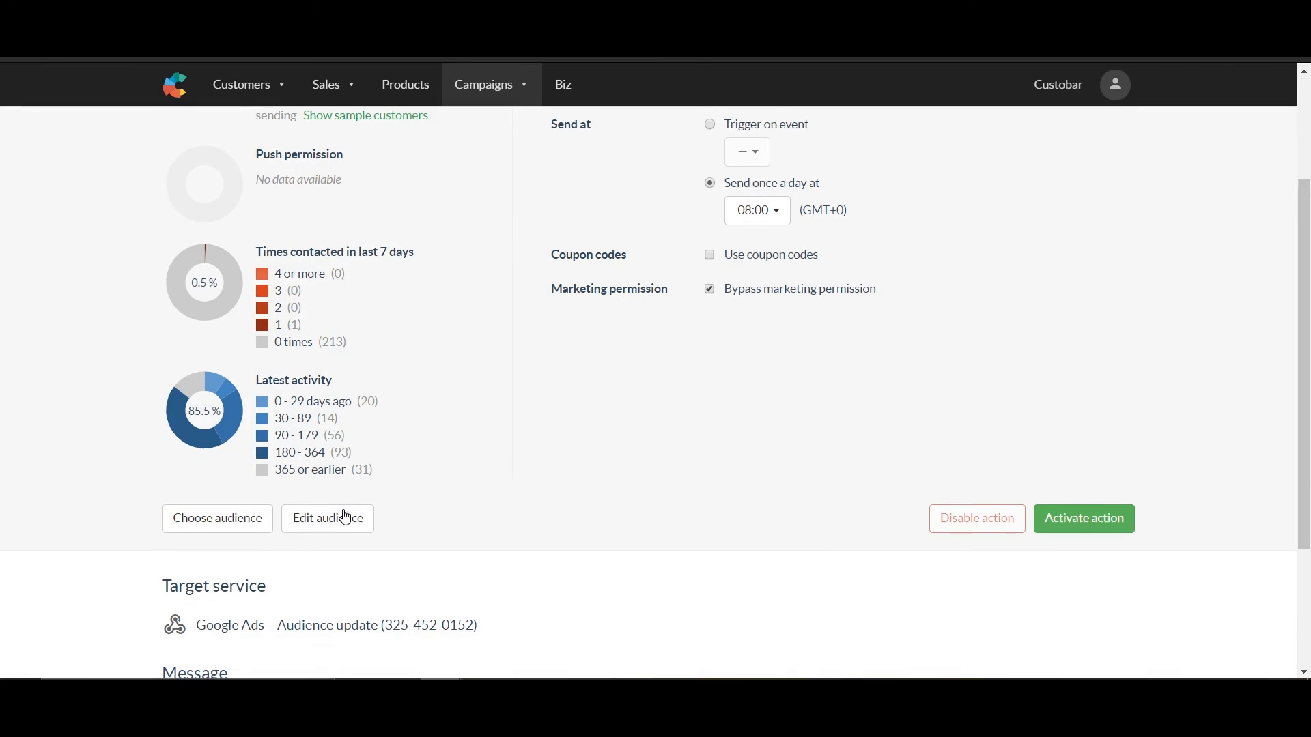
click(312, 524)
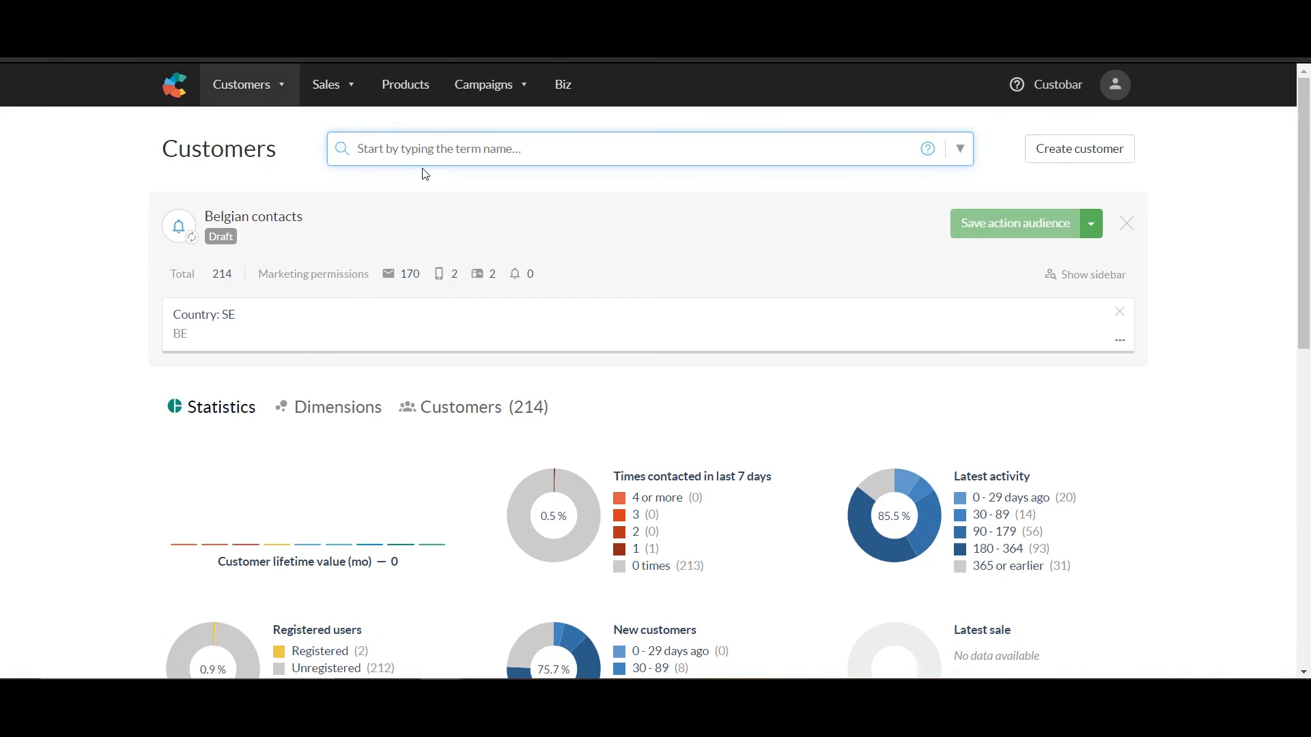
text(cma)
key(BackSpace)
key(BackSpace)
text(am)
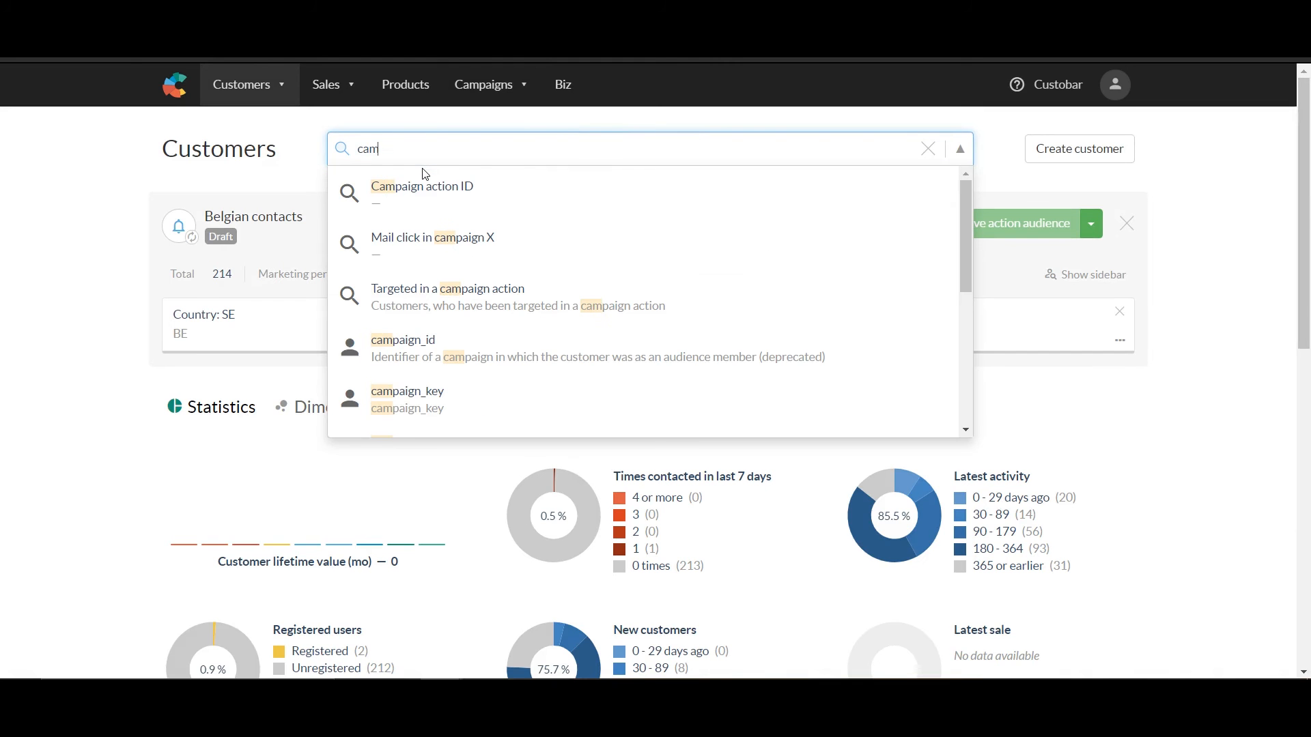
click(424, 400)
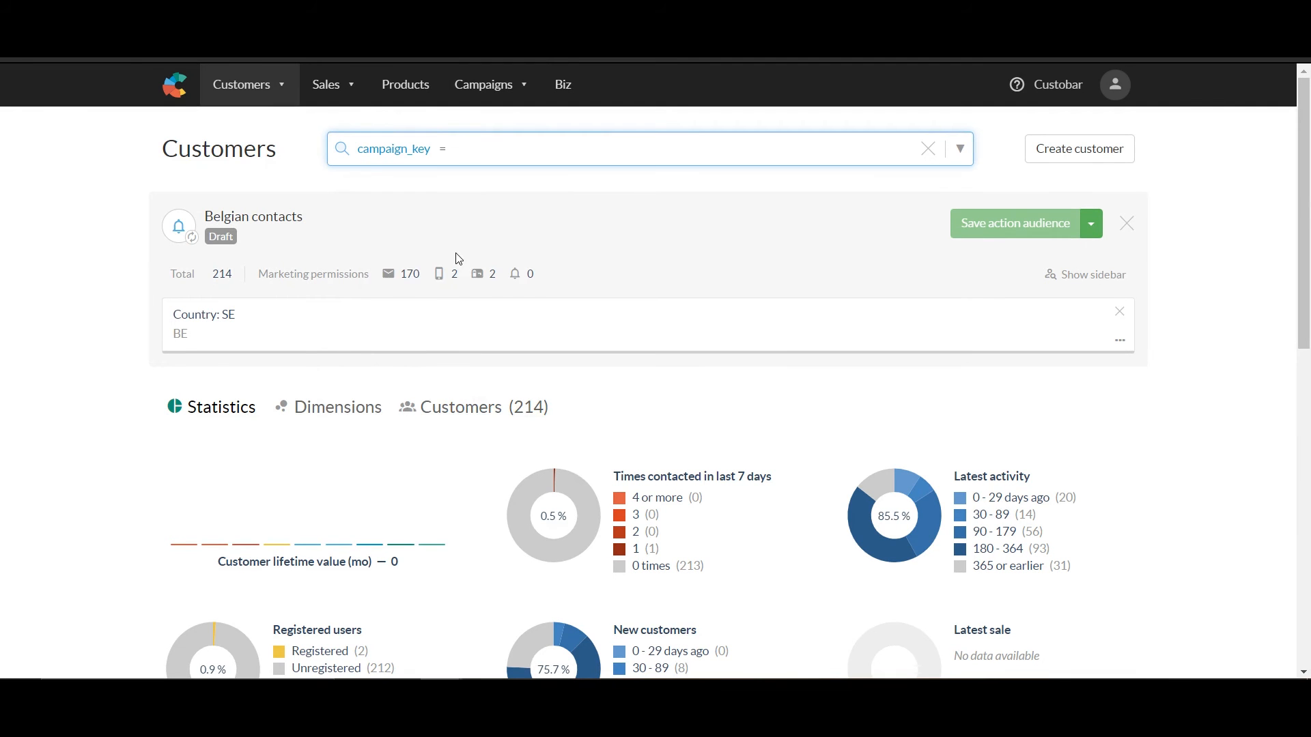
text(Belg)
click(446, 209)
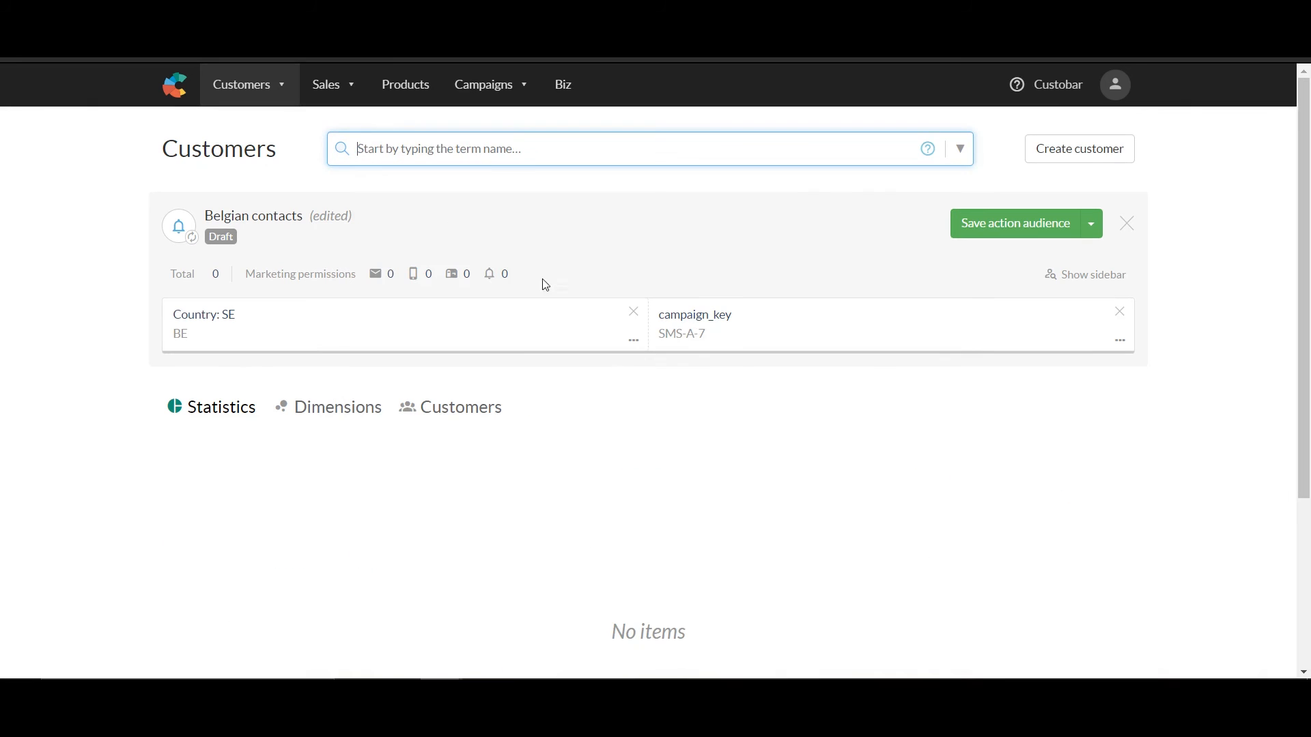
click(694, 337)
click(697, 249)
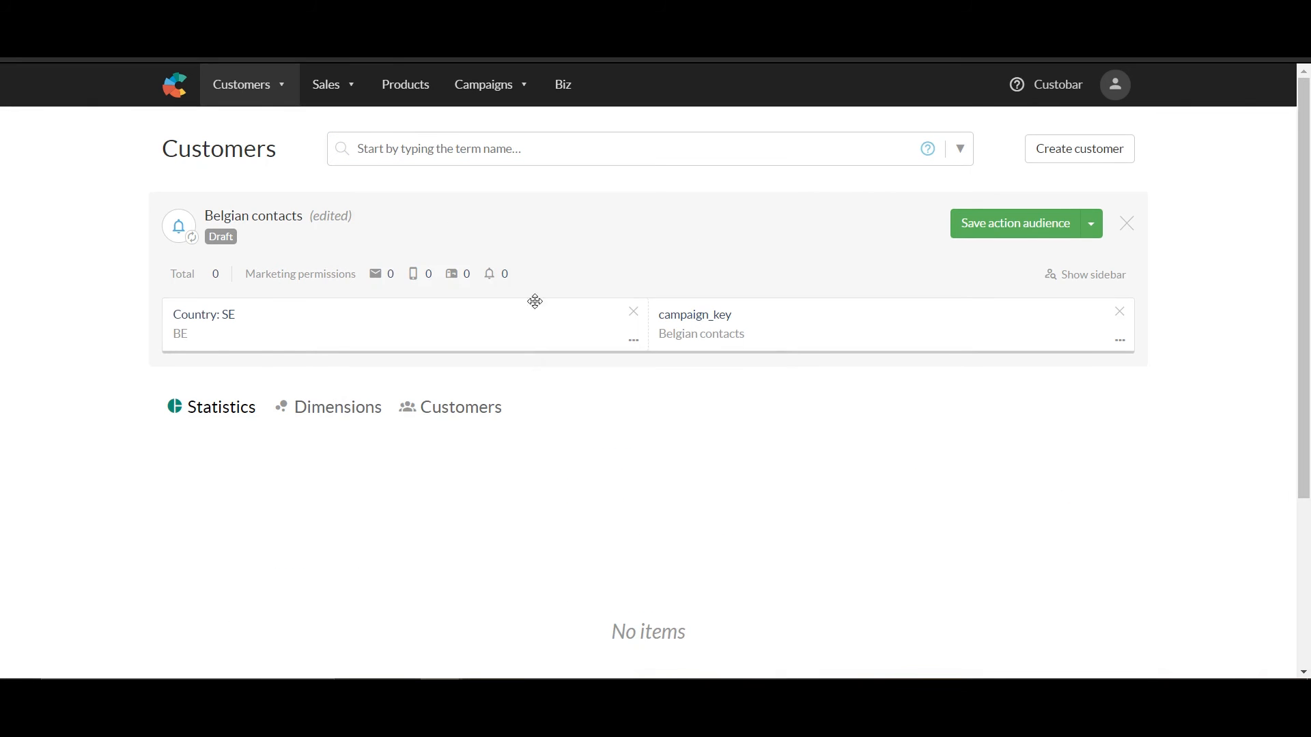
Exclude customers matching the campaign_key condition Belgian contacts from the recipients and save the action audience
drag(820, 332, 662, 471)
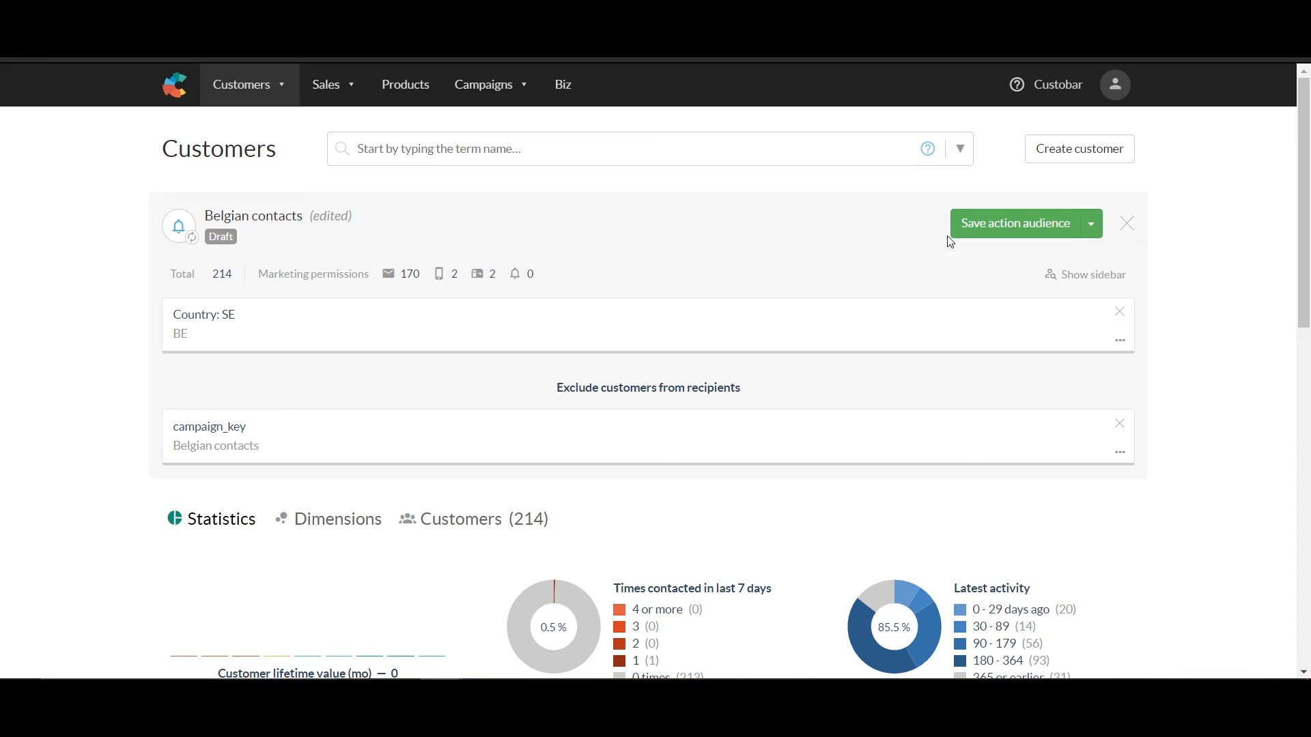
click(974, 224)
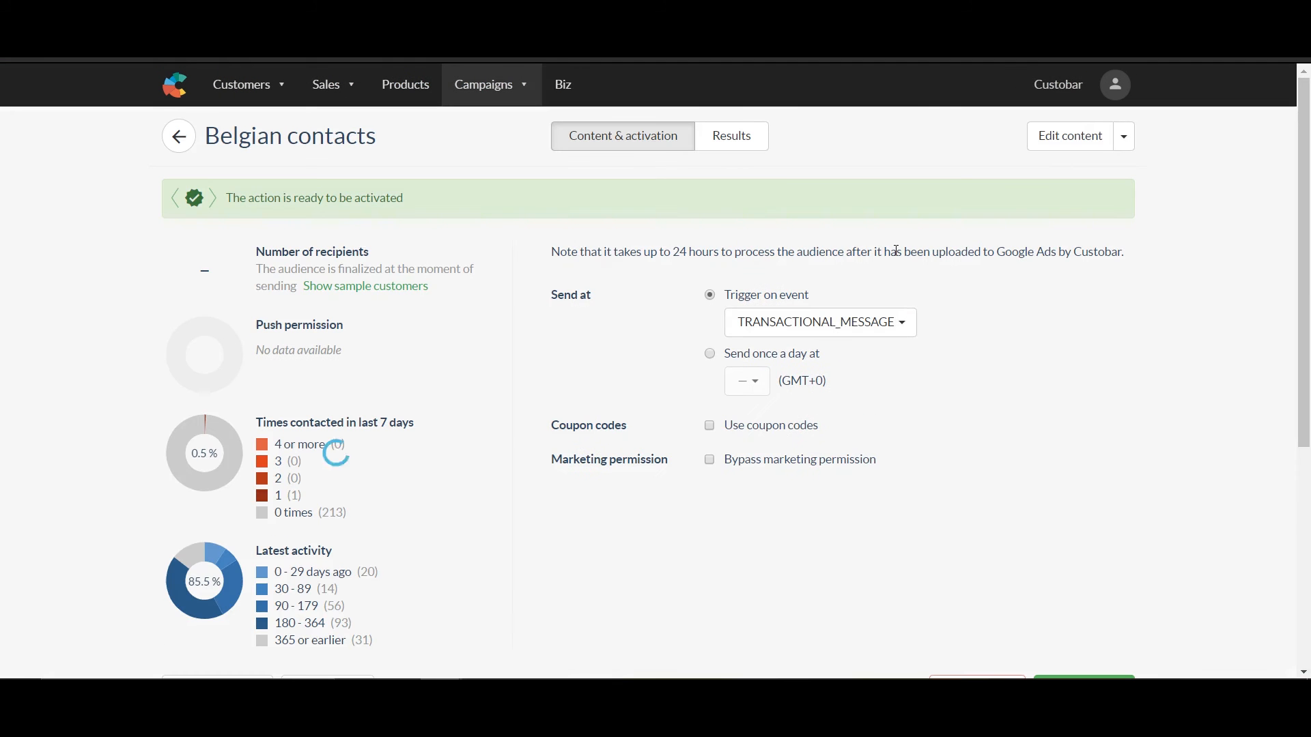
Set the Belgian contacts action to send once a day at 08:00 again and re-enable bypassing marketing permission
click(711, 355)
click(762, 383)
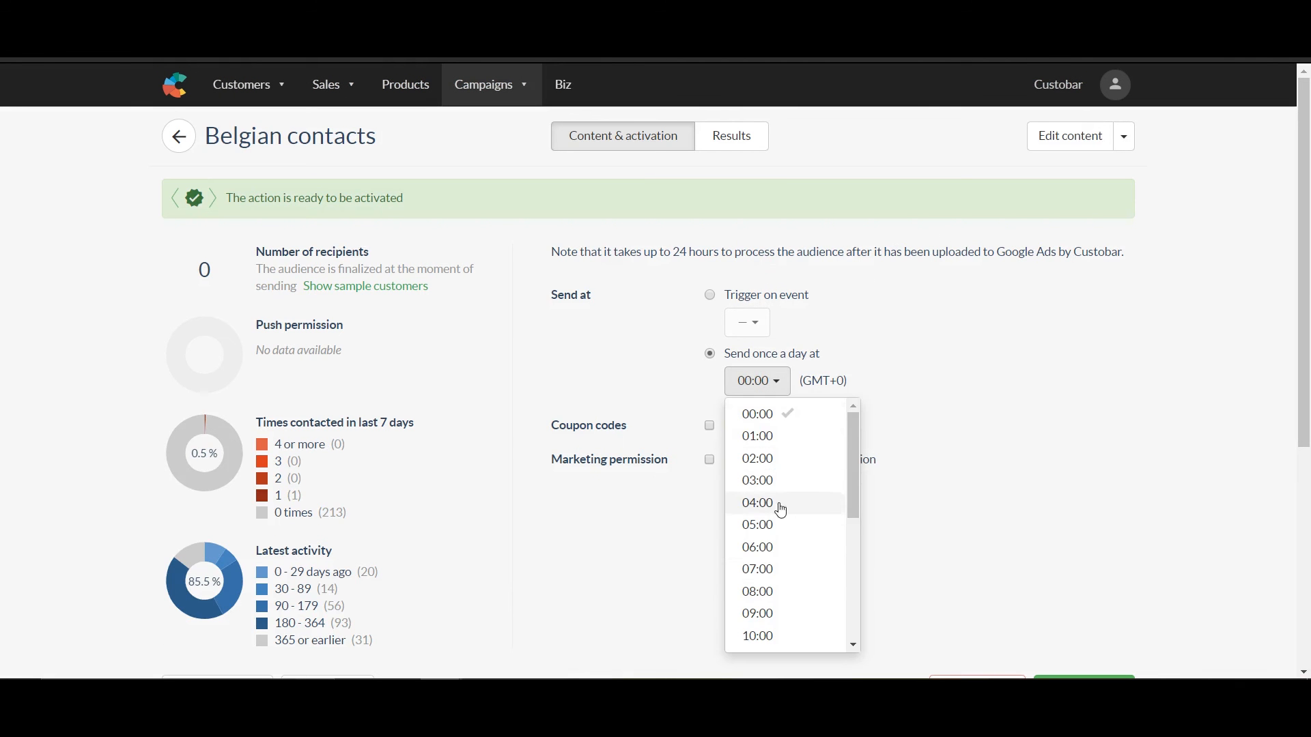
click(759, 590)
click(743, 463)
scroll(539, 474, down, 2)
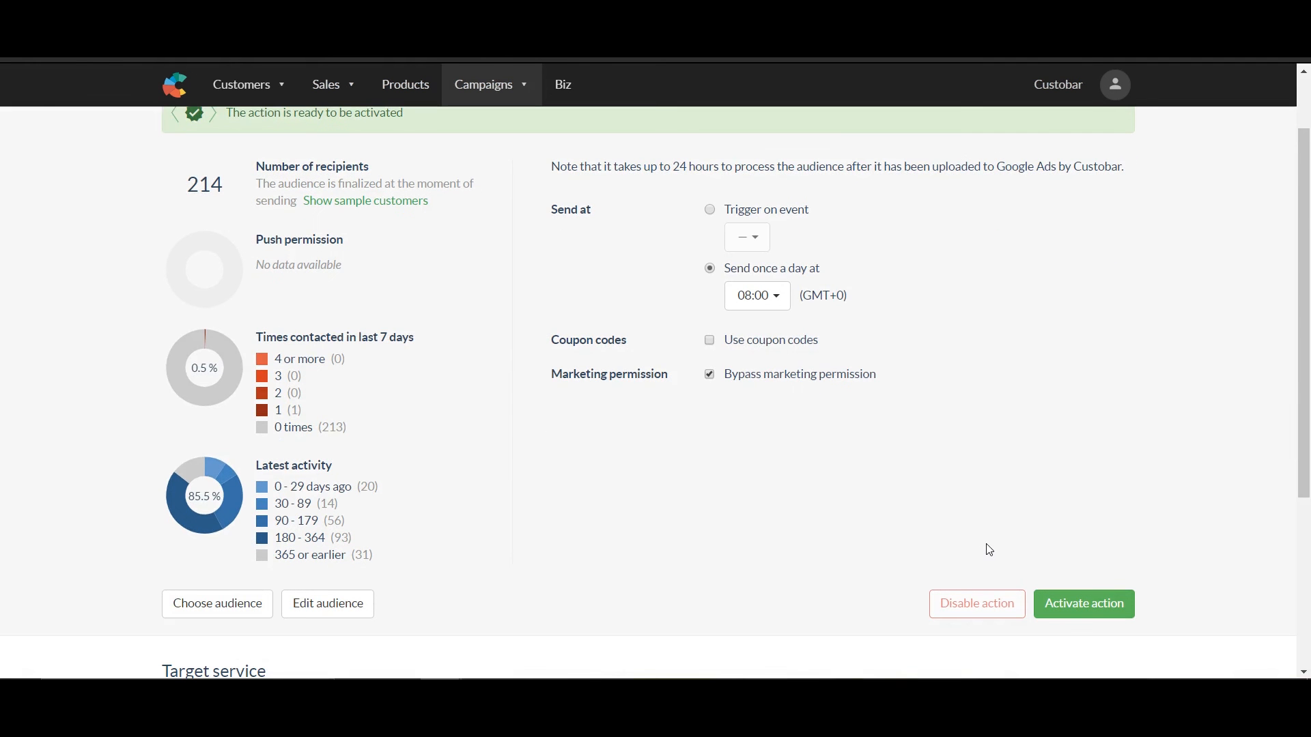
scroll(990, 552, up, 2)
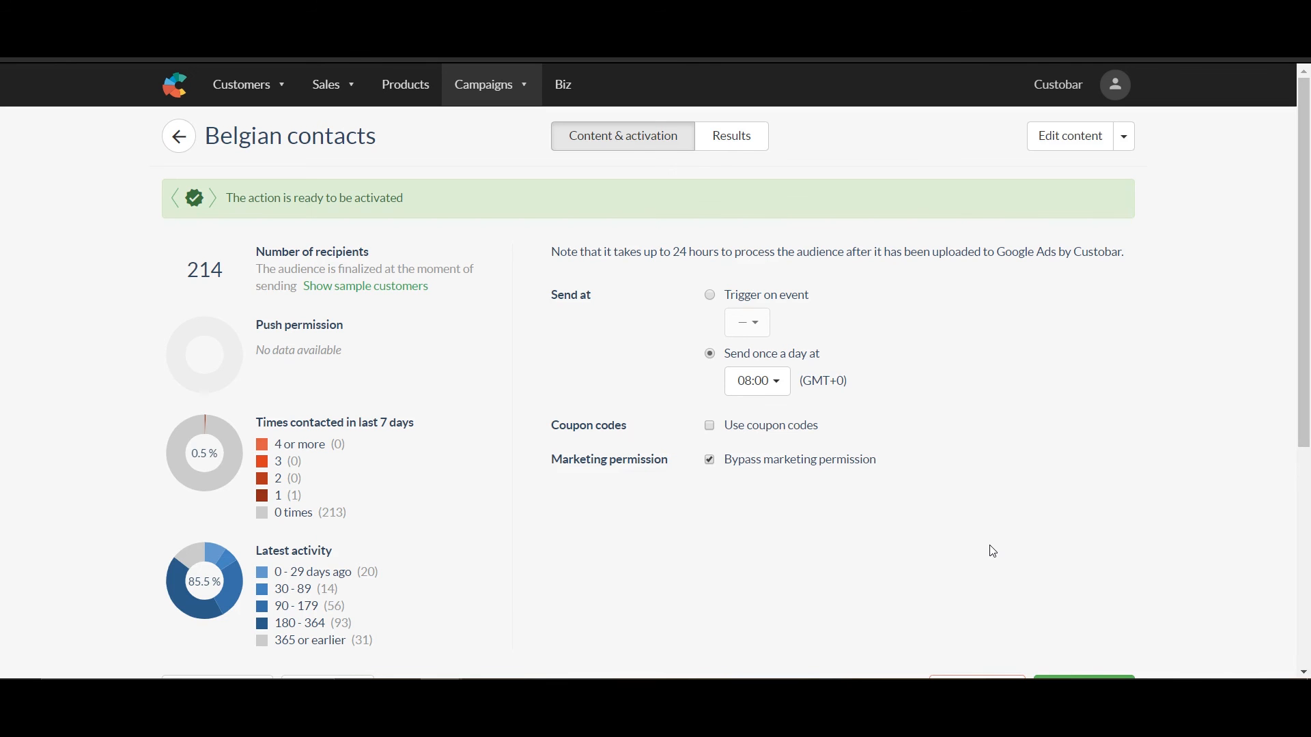
scroll(993, 551, down, 3)
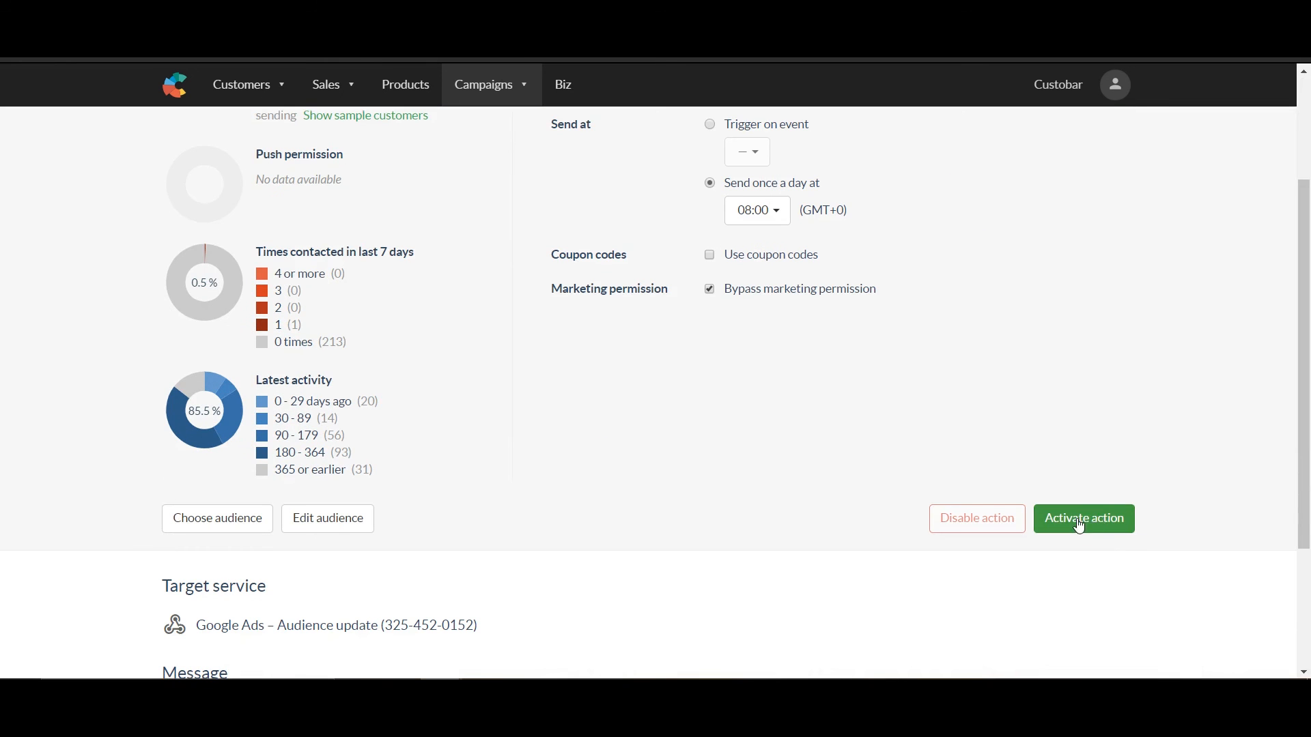
scroll(1092, 525, up, 3)
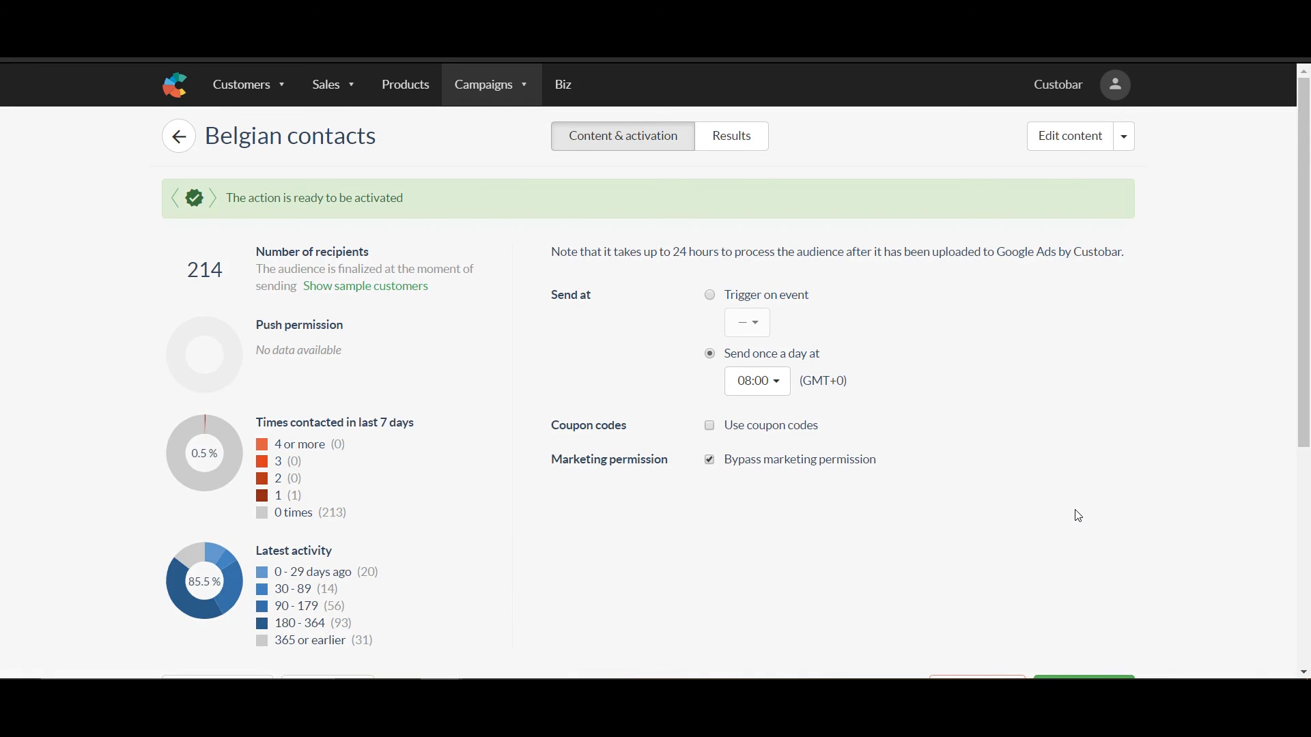